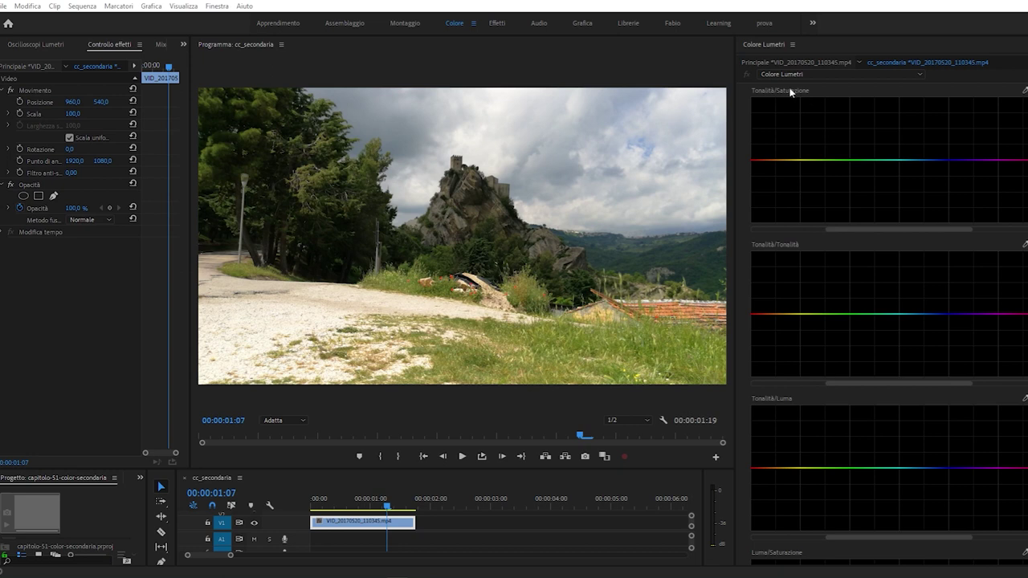
Collapse Curve, pick the red key swatch in HSL Secondary, then collapse HSL Secondary
{"action": "scroll", "coordinate": [793, 83], "scroll_direction": "up", "scroll_amount": 3}
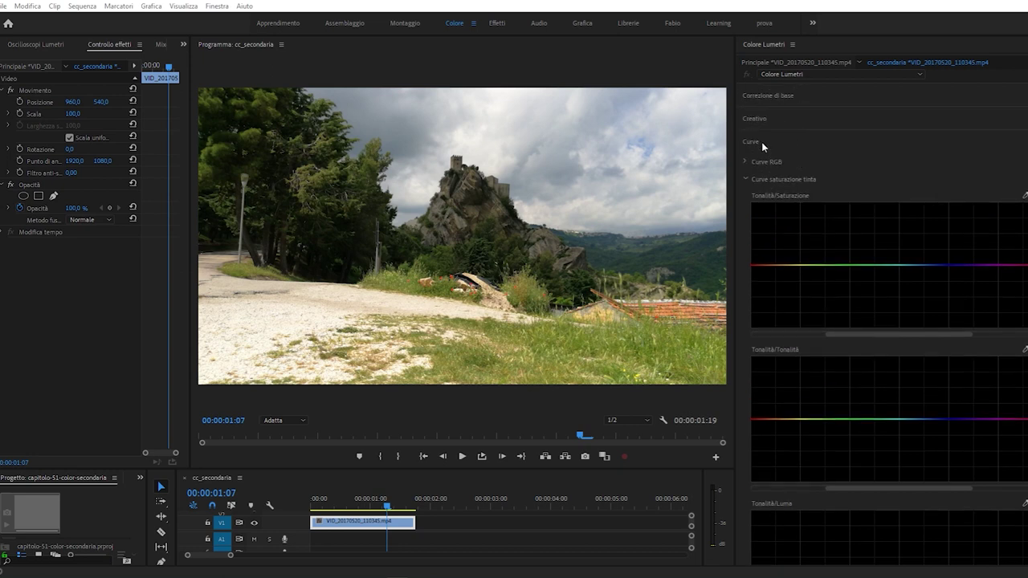
{"action": "left_click", "coordinate": [769, 140]}
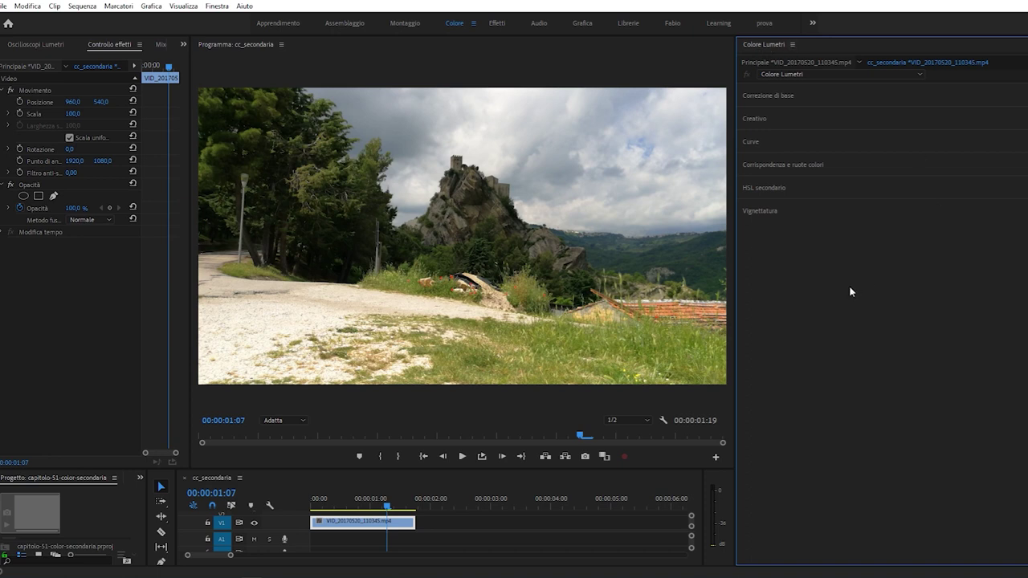
{"action": "left_click", "coordinate": [811, 189]}
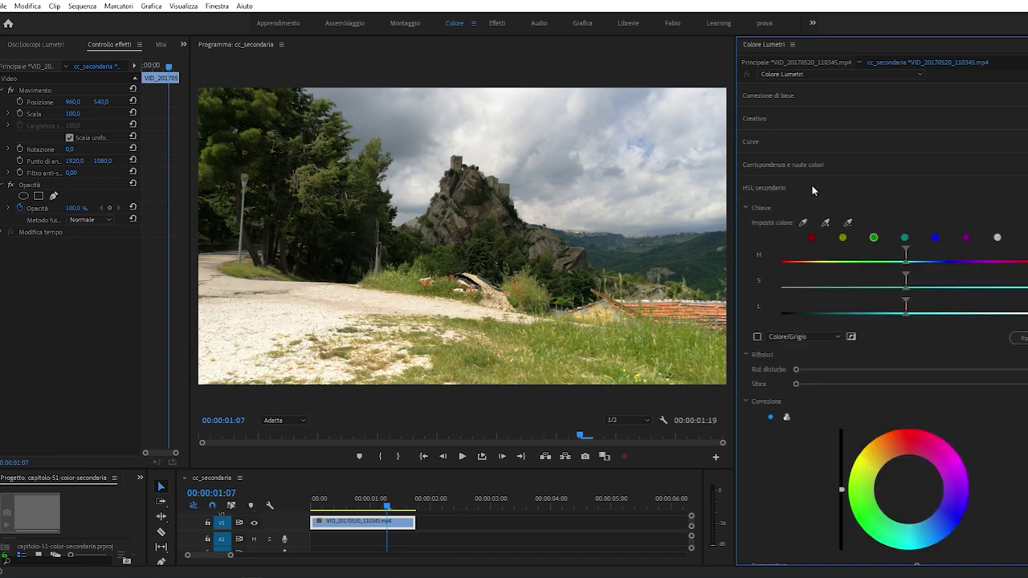
{"action": "scroll", "coordinate": [858, 305], "scroll_direction": "down", "scroll_amount": 3}
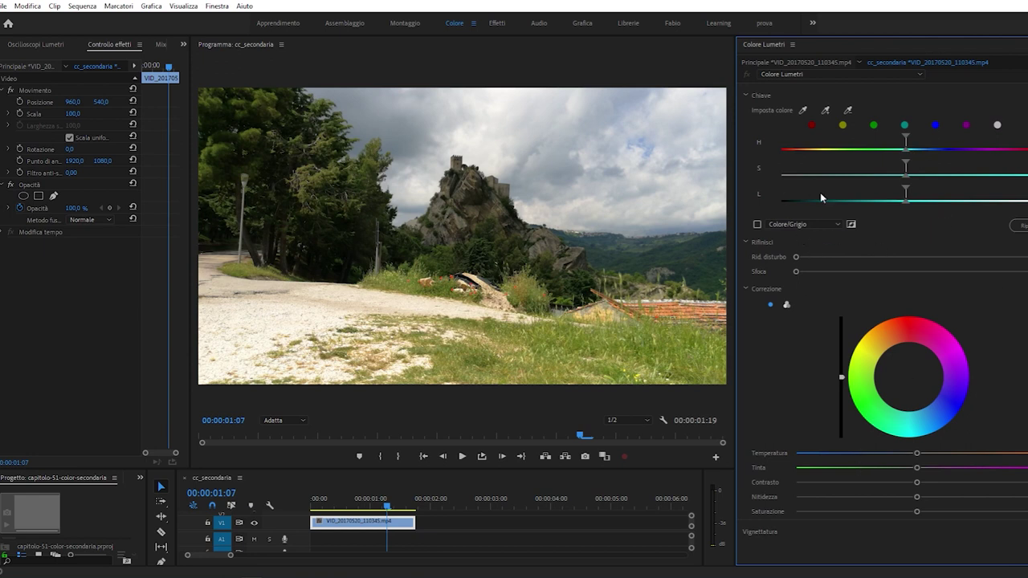
{"action": "scroll", "coordinate": [797, 241], "scroll_direction": "up", "scroll_amount": 3}
{"action": "left_click", "coordinate": [811, 237]}
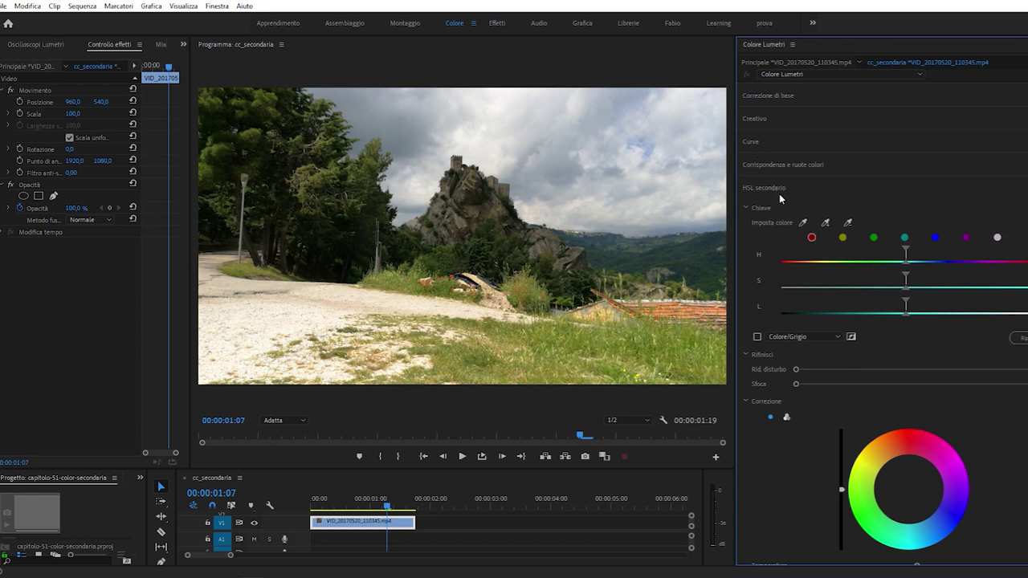
{"action": "left_click", "coordinate": [782, 188]}
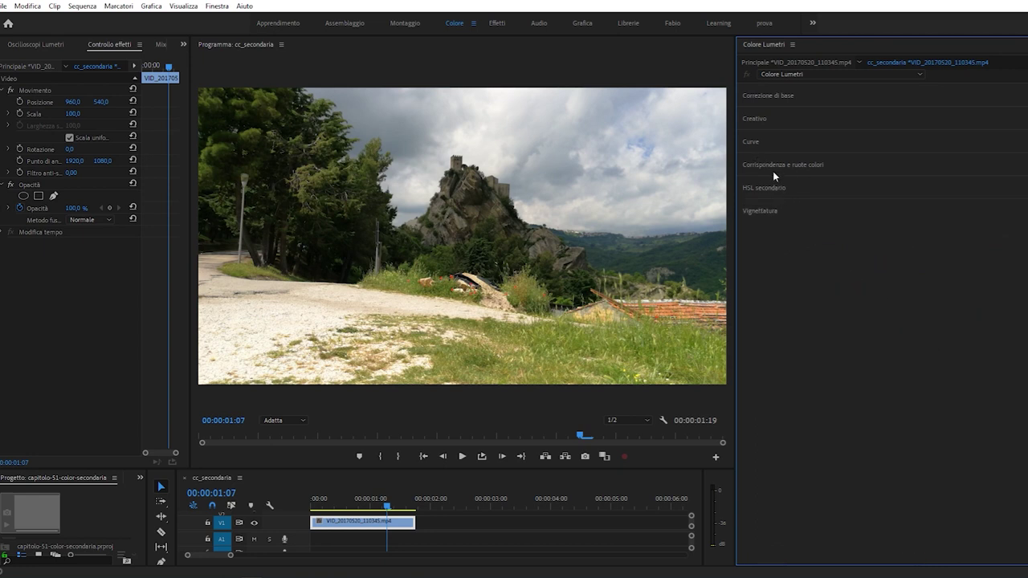
Reopen Curve, collapse Hue Saturation Curves and expand the RGB Curves graph
{"action": "left_click", "coordinate": [780, 147]}
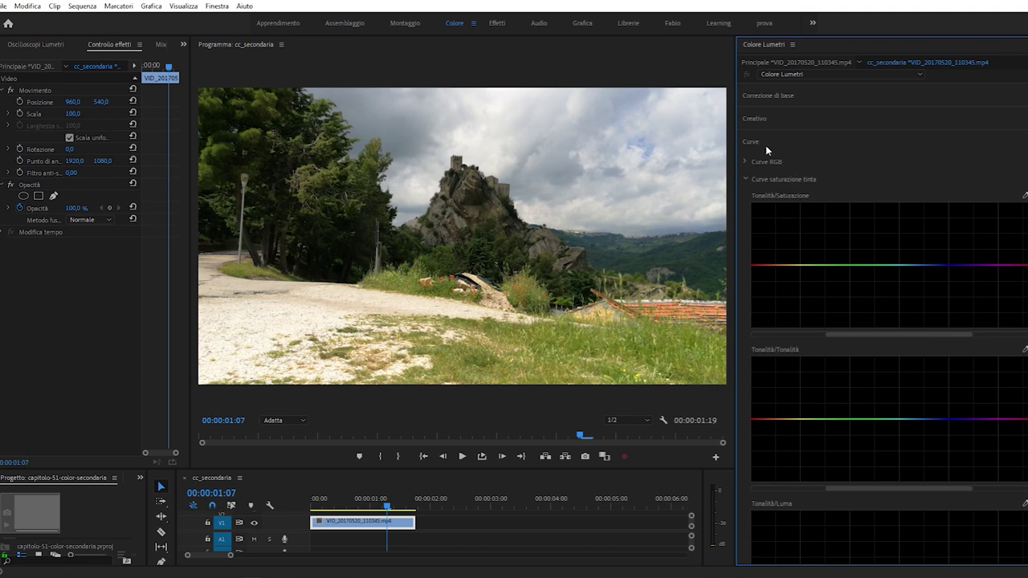
{"action": "left_click", "coordinate": [747, 178]}
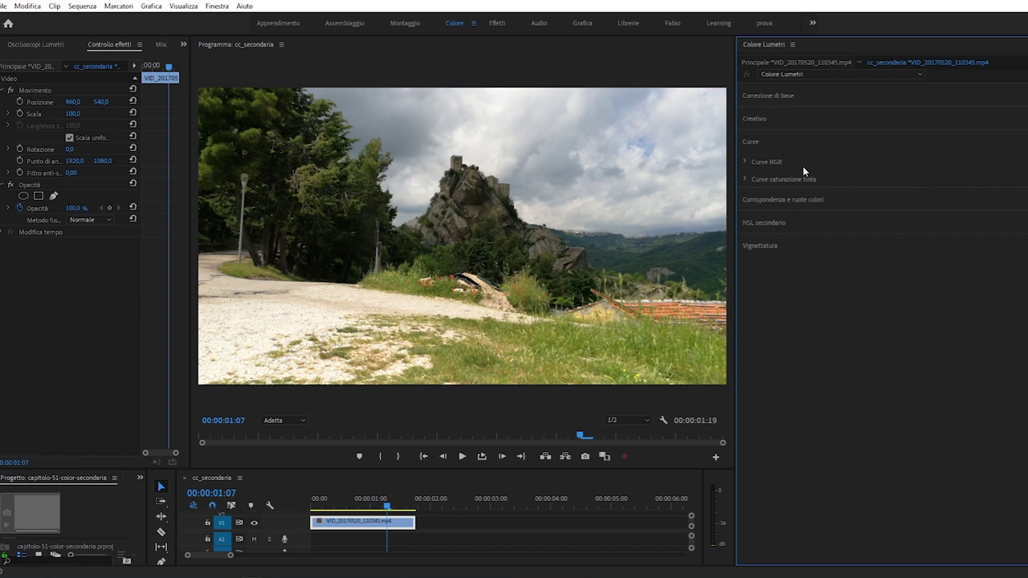
{"action": "left_click", "coordinate": [746, 162]}
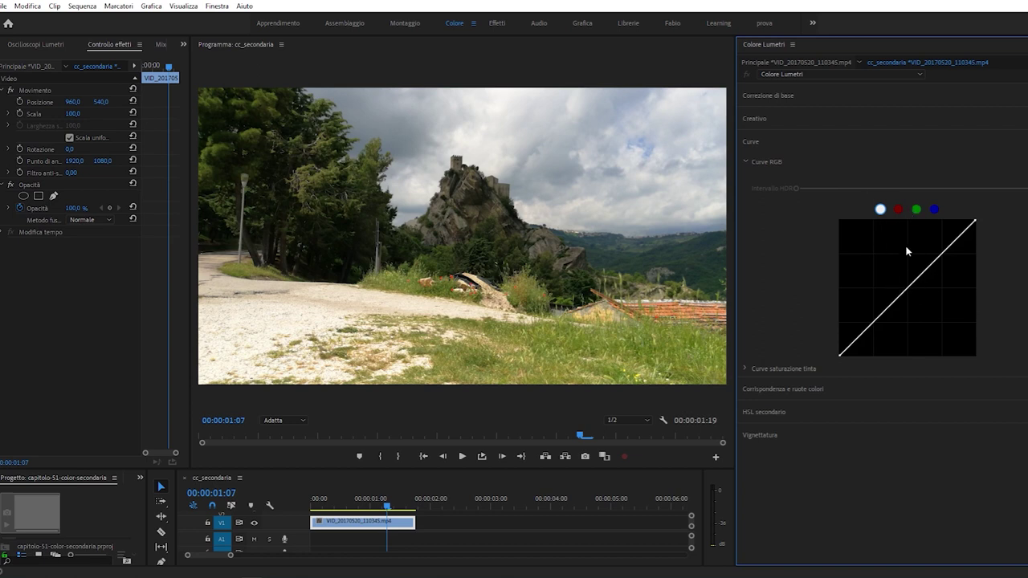
Lower the blue and green RGB channel curves to darken the image slightly
{"action": "left_click", "coordinate": [898, 209]}
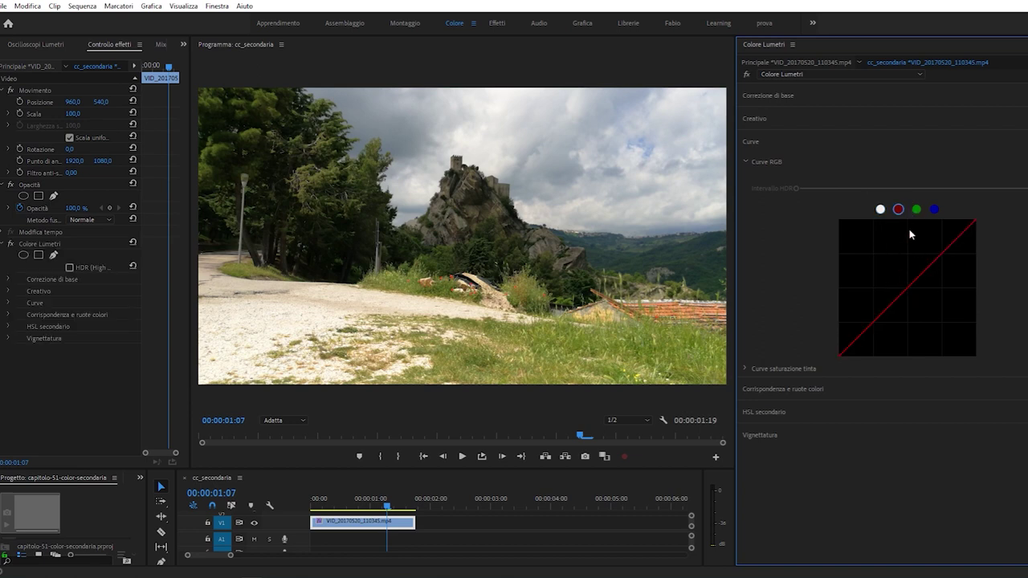
{"action": "left_click", "coordinate": [917, 209]}
{"action": "left_click", "coordinate": [935, 210]}
{"action": "left_click_drag", "start_coordinate": [906, 294], "coordinate": [921, 314]}
{"action": "left_click", "coordinate": [917, 209]}
{"action": "left_click_drag", "start_coordinate": [915, 282], "coordinate": [923, 291]}
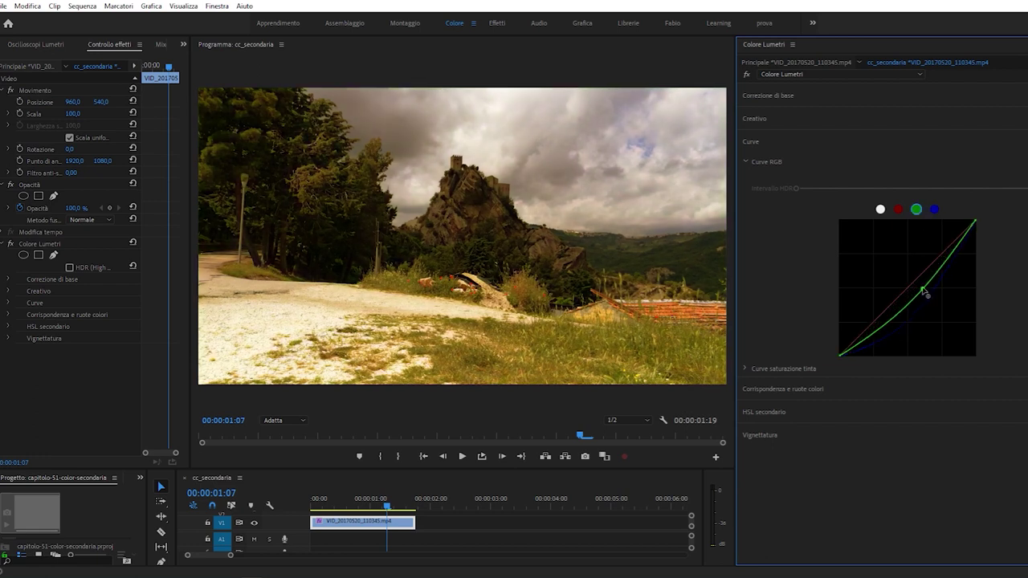
Raise the red curve for a red tint, then reset it to a straight diagonal
{"action": "left_click", "coordinate": [898, 209]}
{"action": "left_click_drag", "start_coordinate": [908, 286], "coordinate": [896, 277]}
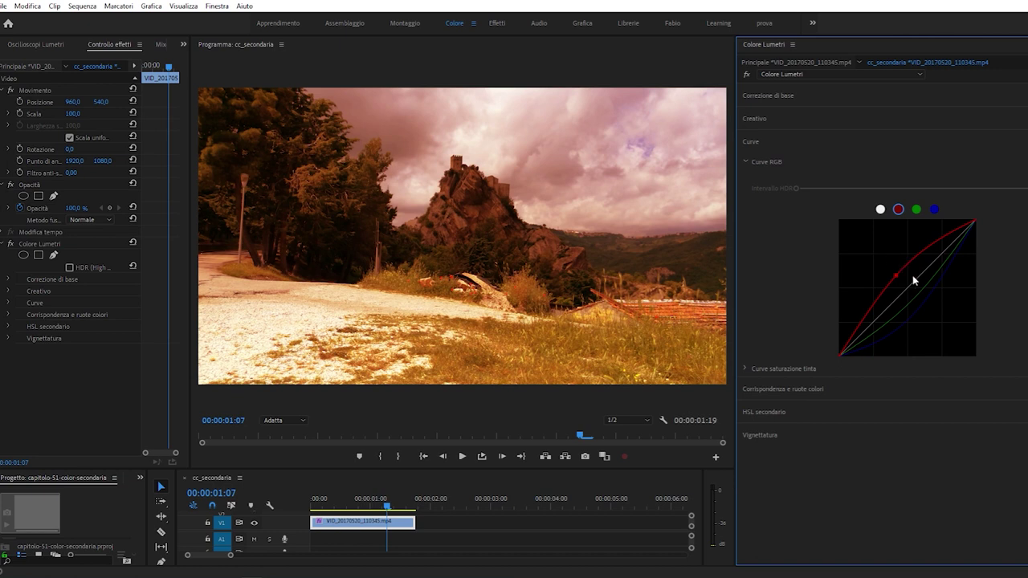
{"action": "double_click", "coordinate": [914, 280]}
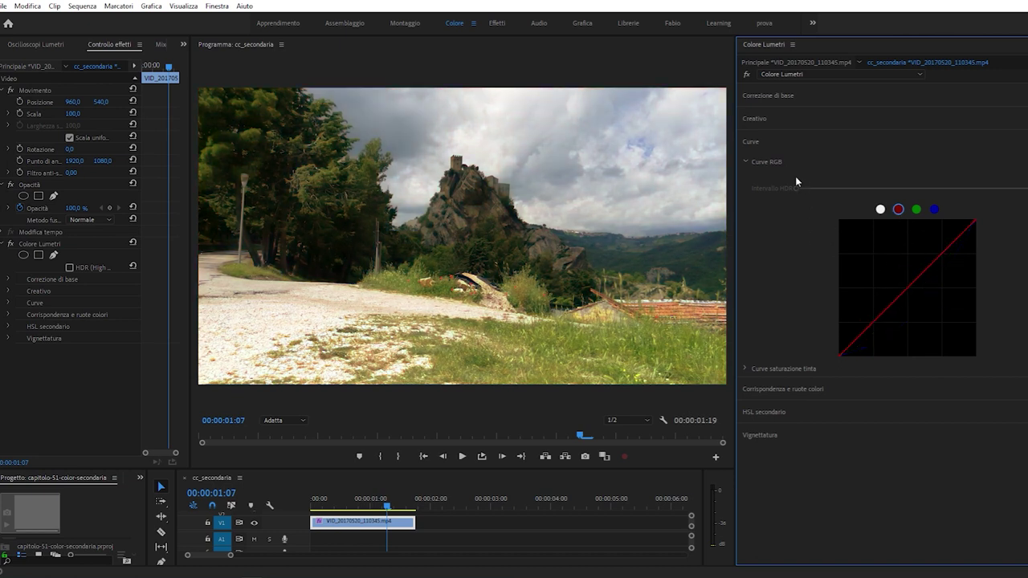
Collapse RGB Curves and expand the Hue Saturation Curves graphs
{"action": "left_click", "coordinate": [745, 162]}
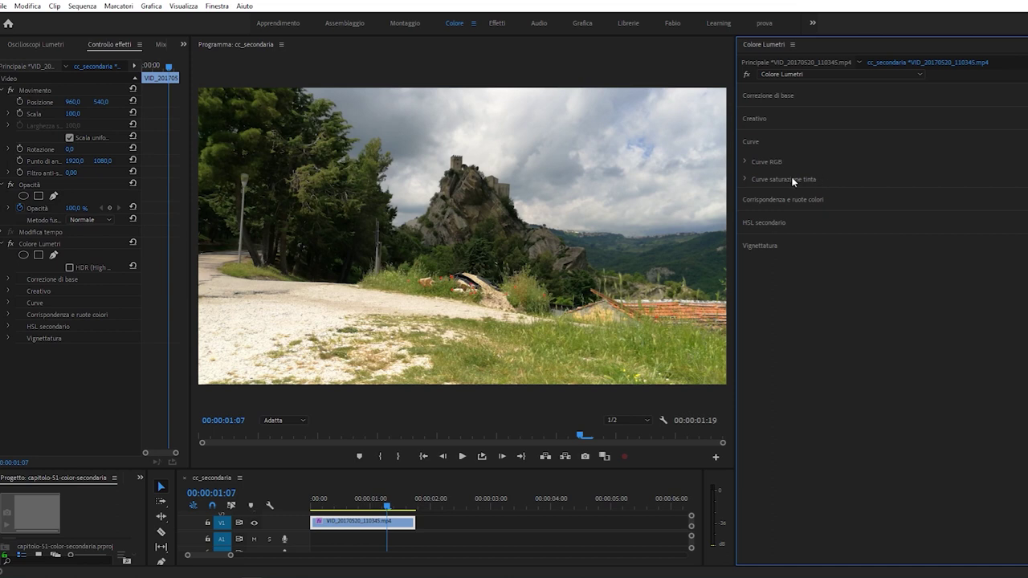
{"action": "left_click", "coordinate": [747, 178]}
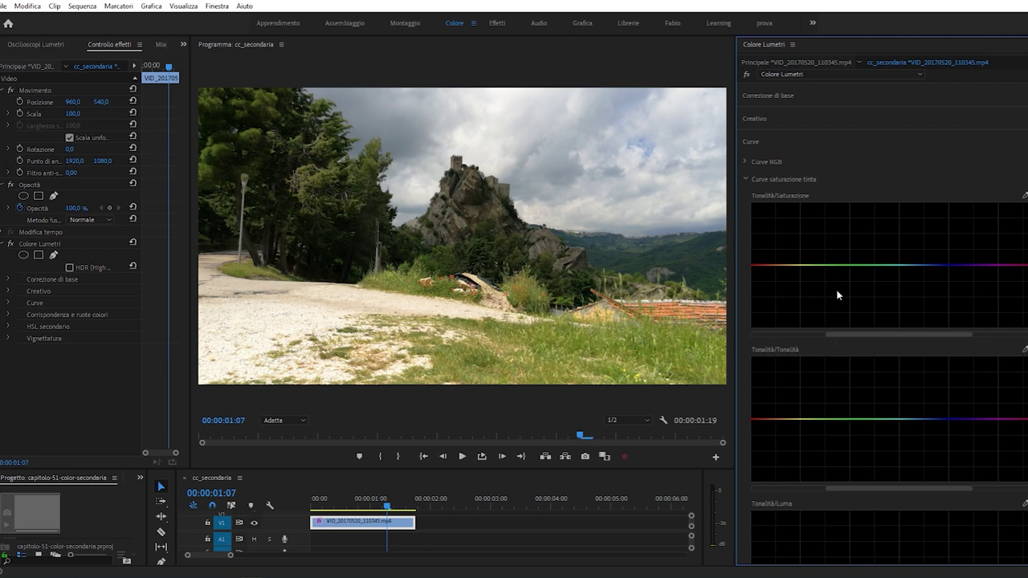
Bring the Hue vs Saturation graph into view and add a control point at red
{"action": "scroll", "coordinate": [837, 295], "scroll_direction": "down", "scroll_amount": 2}
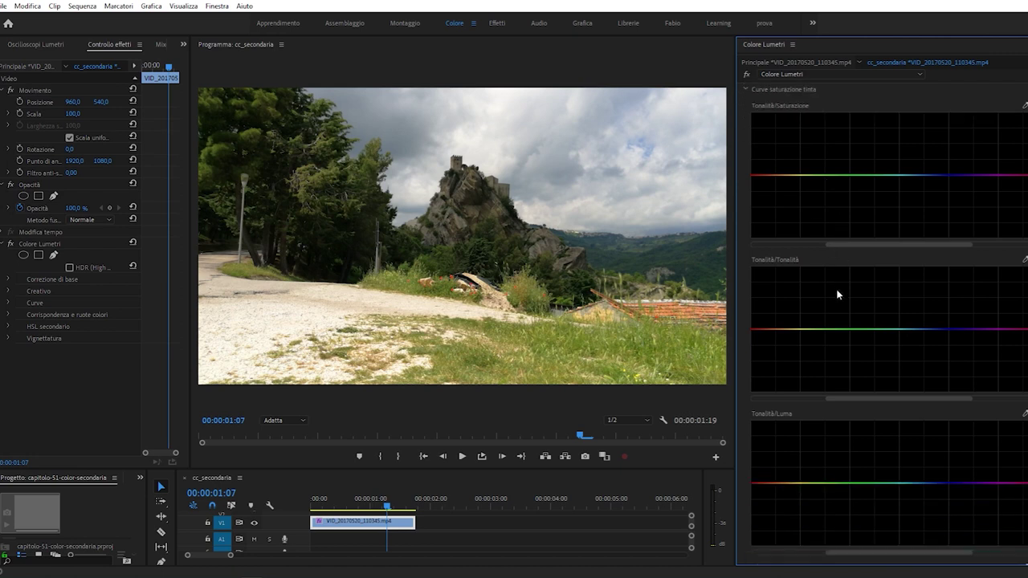
{"action": "scroll", "coordinate": [835, 295], "scroll_direction": "up", "scroll_amount": 1}
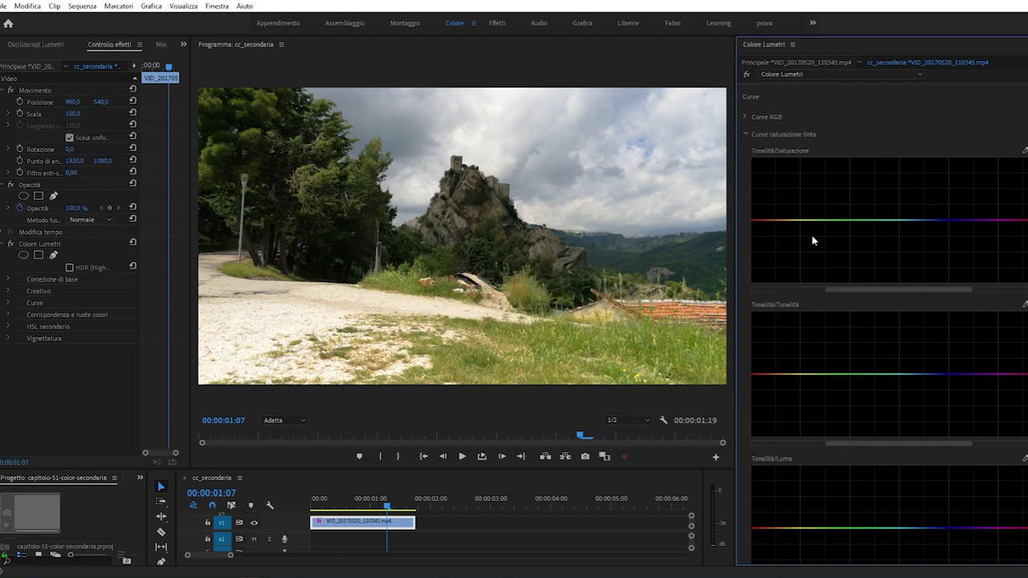
{"action": "scroll", "coordinate": [821, 228], "scroll_direction": "down", "scroll_amount": 1}
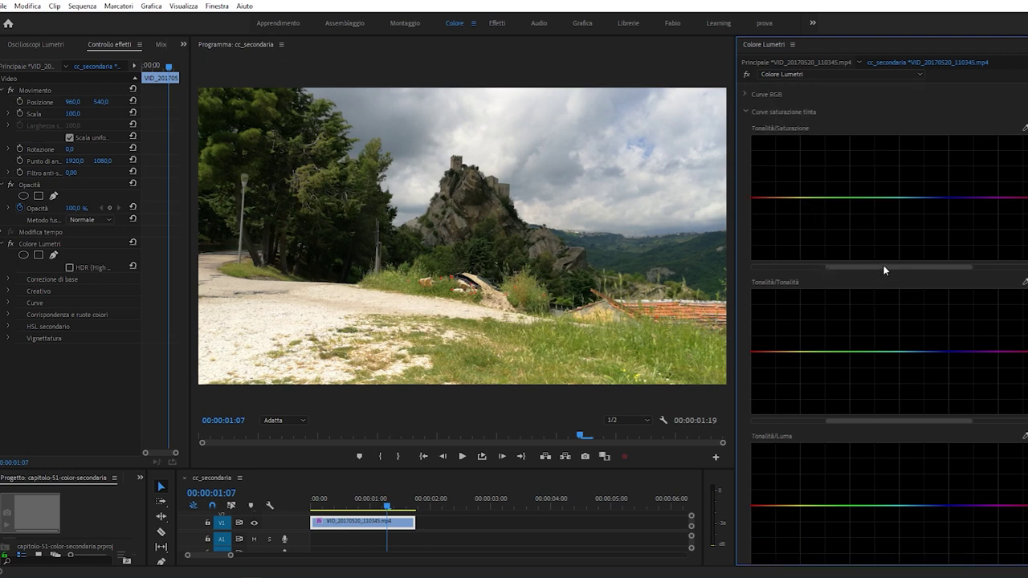
{"action": "scroll", "coordinate": [886, 269], "scroll_direction": "right", "scroll_amount": 2}
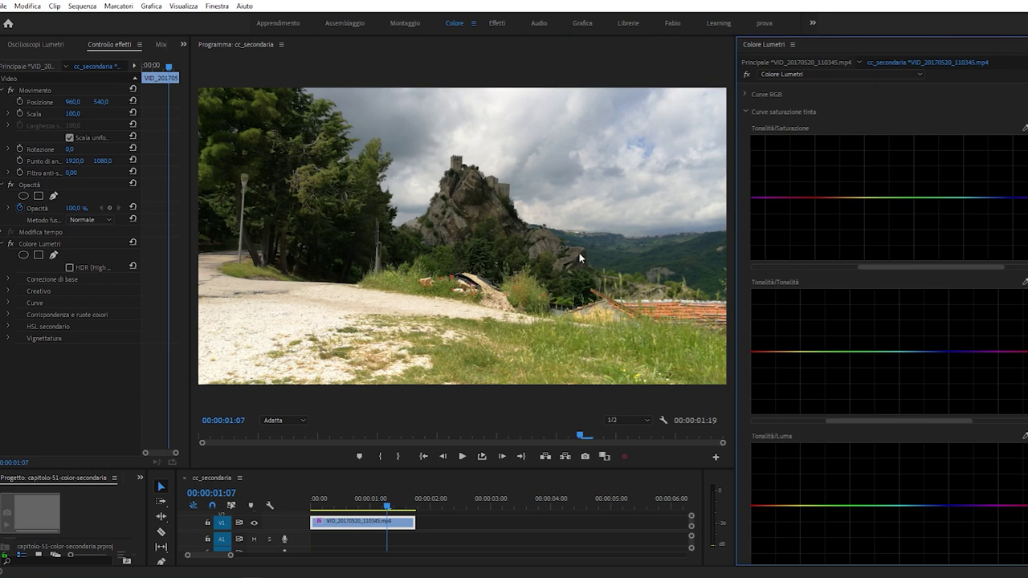
{"action": "left_click", "coordinate": [814, 199]}
Add green and yellow points, then drag yellow, red and up-to-green saturation to zero
{"action": "left_click", "coordinate": [916, 198]}
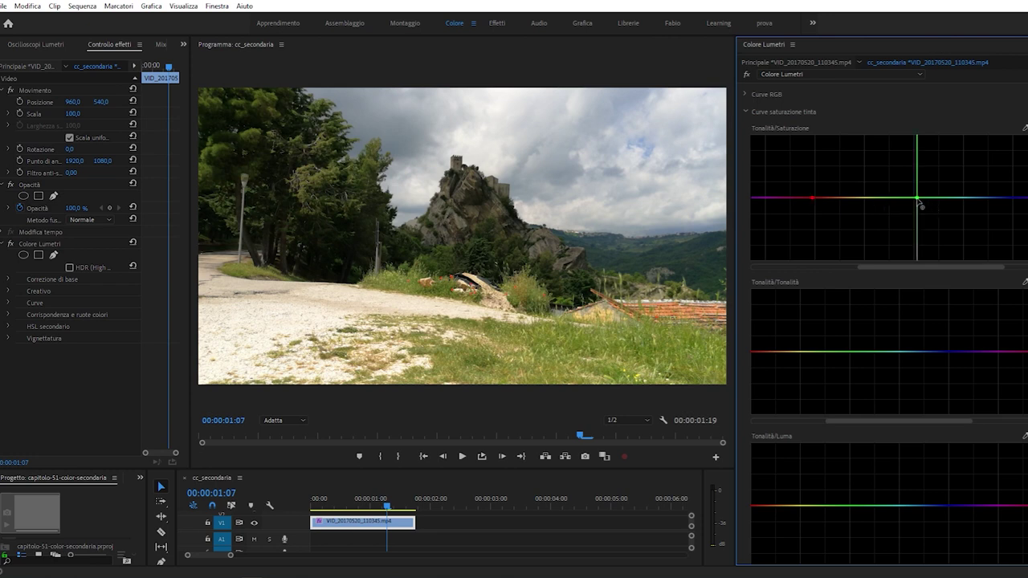
{"action": "left_click", "coordinate": [864, 198]}
{"action": "mouse_move", "coordinate": [865, 199]}
{"action": "left_mouse_down"}
{"action": "mouse_move", "coordinate": [859, 229]}
{"action": "mouse_move", "coordinate": [858, 179]}
{"action": "mouse_move", "coordinate": [856, 282]}
{"action": "left_mouse_up"}
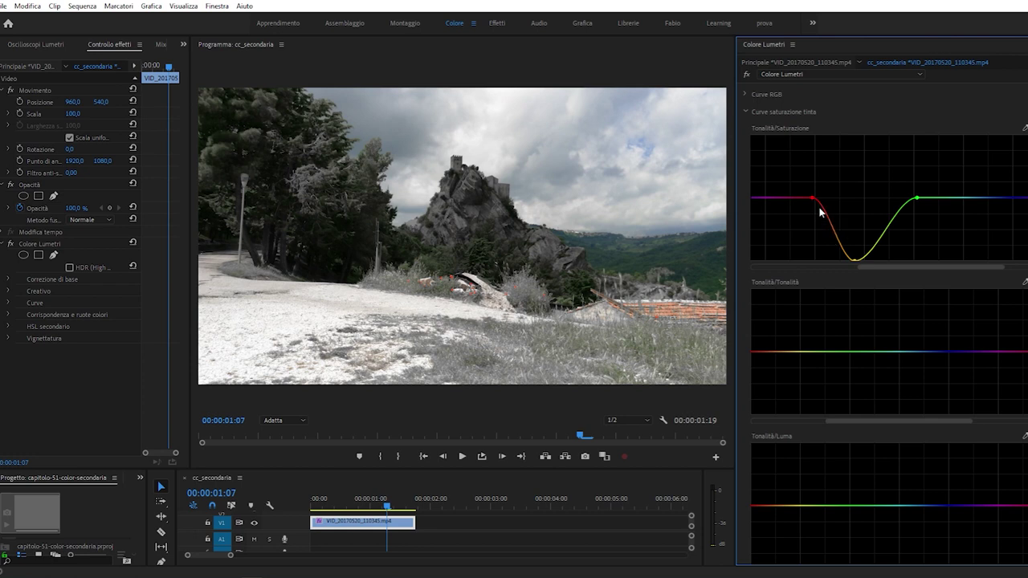
{"action": "left_click_drag", "start_coordinate": [826, 217], "coordinate": [813, 265]}
{"action": "left_click_drag", "start_coordinate": [905, 224], "coordinate": [918, 286]}
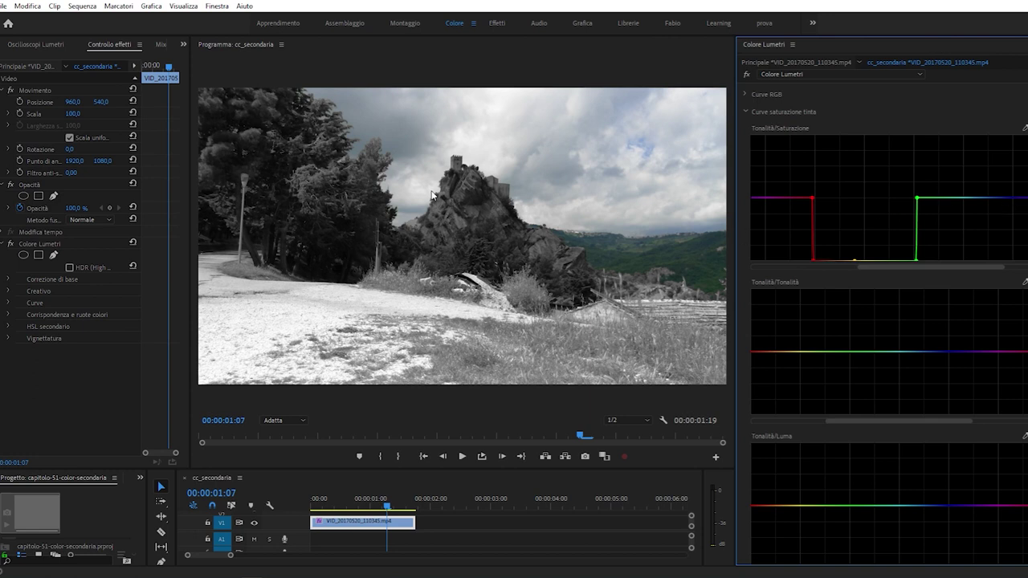
Add raised points to boost cyan and blue saturation, then flatten the Hue vs Saturation curve
{"action": "left_click_drag", "start_coordinate": [914, 268], "coordinate": [806, 267]}
{"action": "left_click", "coordinate": [824, 196]}
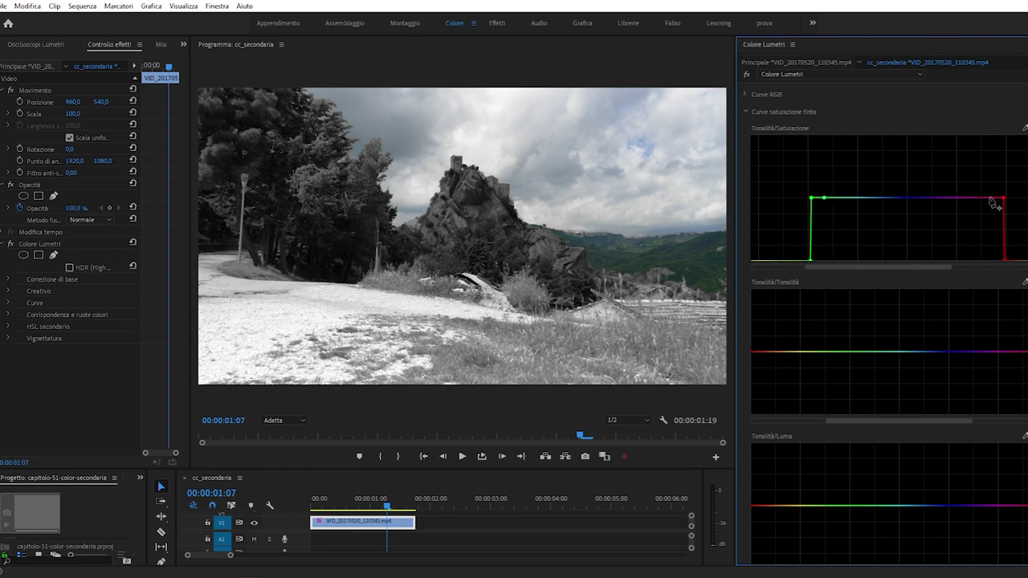
{"action": "left_click_drag", "start_coordinate": [845, 197], "coordinate": [855, 146]}
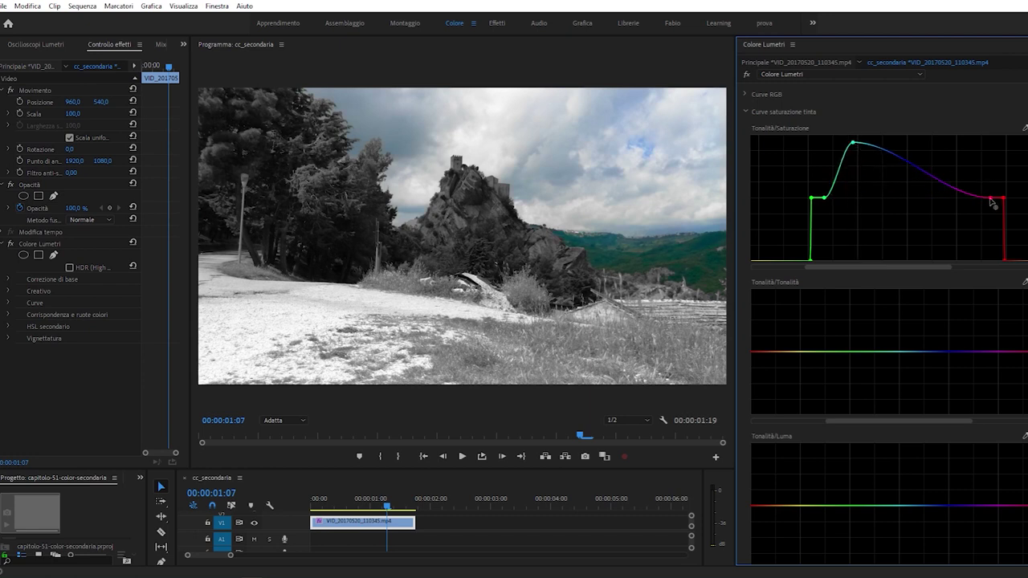
{"action": "left_click_drag", "start_coordinate": [992, 201], "coordinate": [979, 141]}
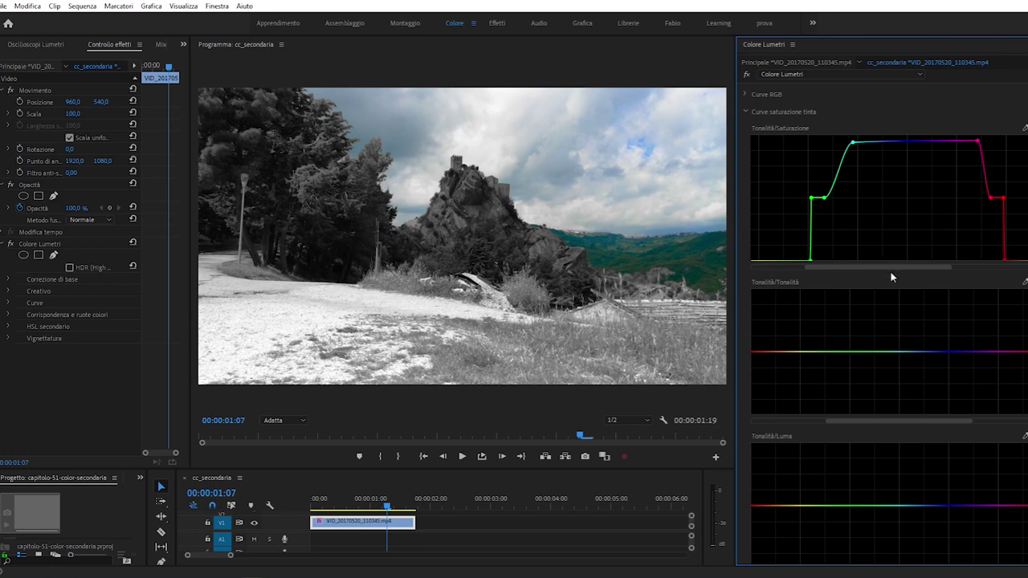
{"action": "mouse_move", "coordinate": [886, 266]}
{"action": "left_mouse_down"}
{"action": "mouse_move", "coordinate": [979, 266]}
{"action": "mouse_move", "coordinate": [952, 267]}
{"action": "left_mouse_up"}
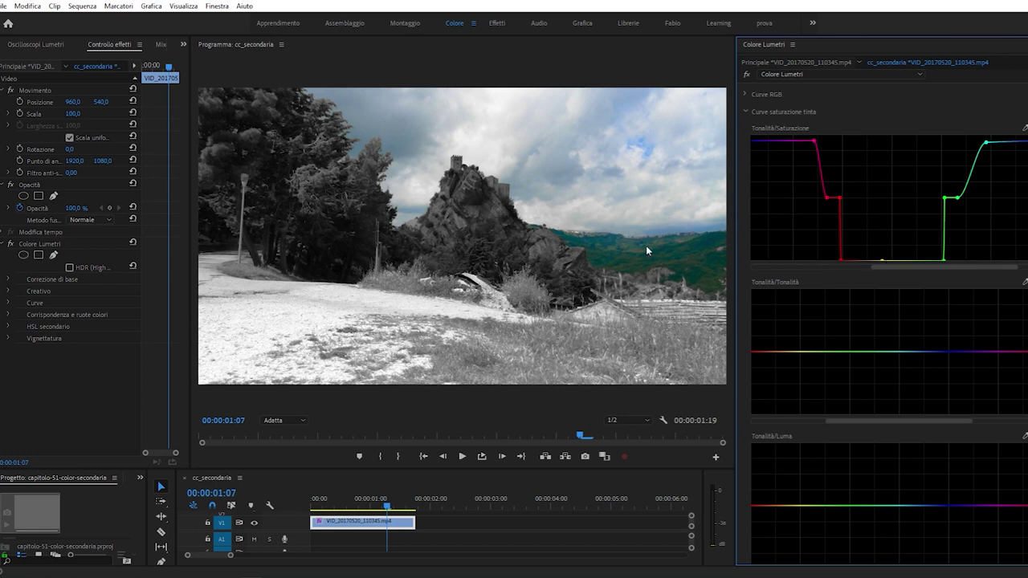
{"action": "double_click", "coordinate": [831, 201]}
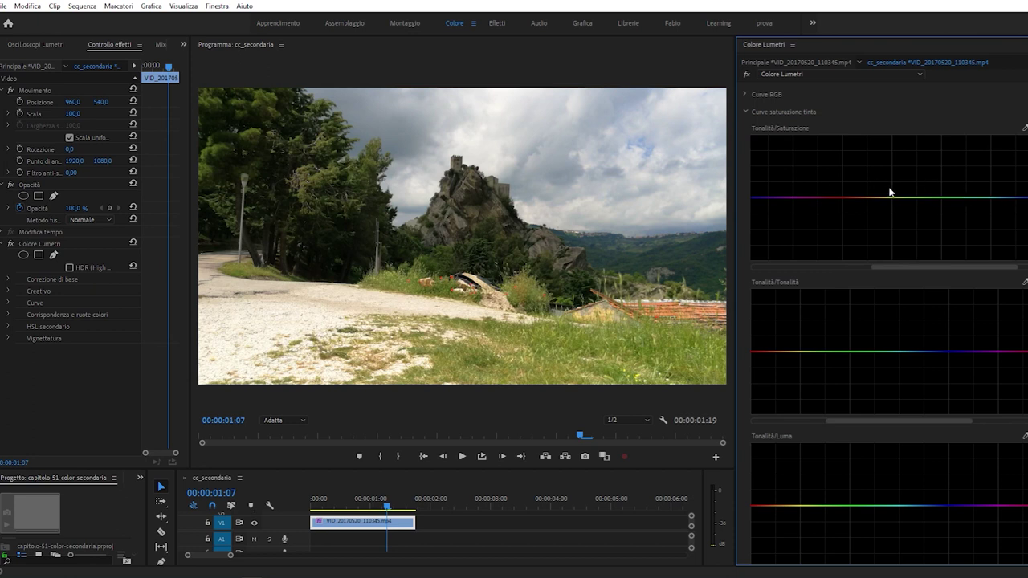
Anchor the Hue vs Hue curve with points at the green and magenta hues
{"action": "scroll", "coordinate": [944, 184], "scroll_direction": "down", "scroll_amount": 3}
{"action": "scroll", "coordinate": [943, 189], "scroll_direction": "down", "scroll_amount": 1}
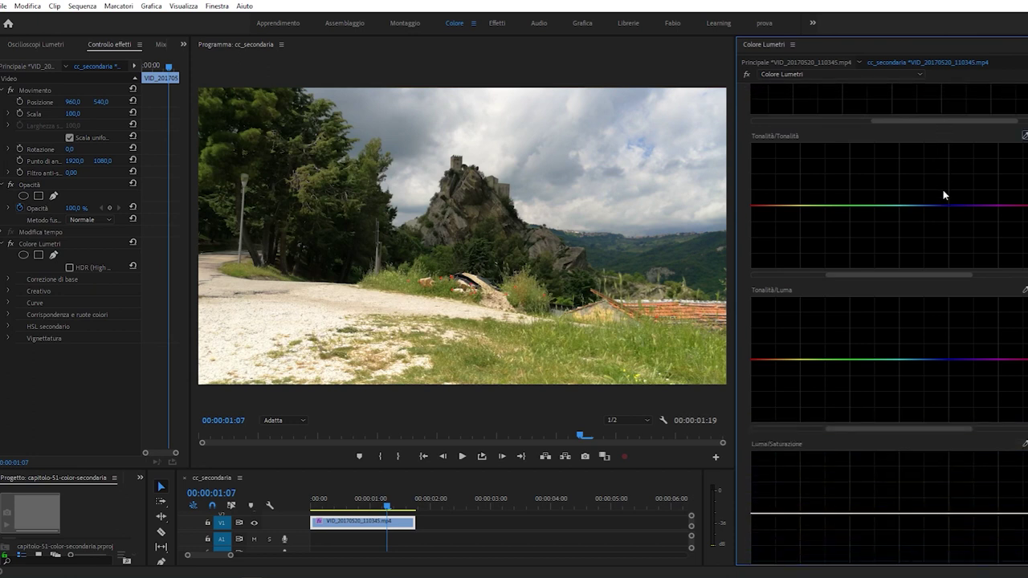
{"action": "scroll", "coordinate": [940, 193], "scroll_direction": "up", "scroll_amount": 2}
{"action": "scroll", "coordinate": [938, 191], "scroll_direction": "up", "scroll_amount": 1}
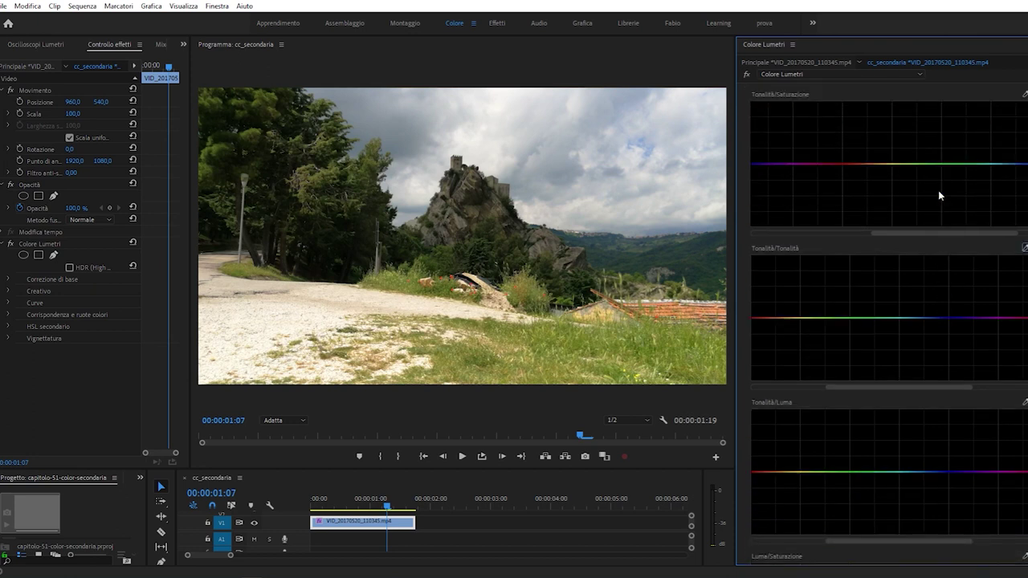
{"action": "scroll", "coordinate": [939, 193], "scroll_direction": "up", "scroll_amount": 1}
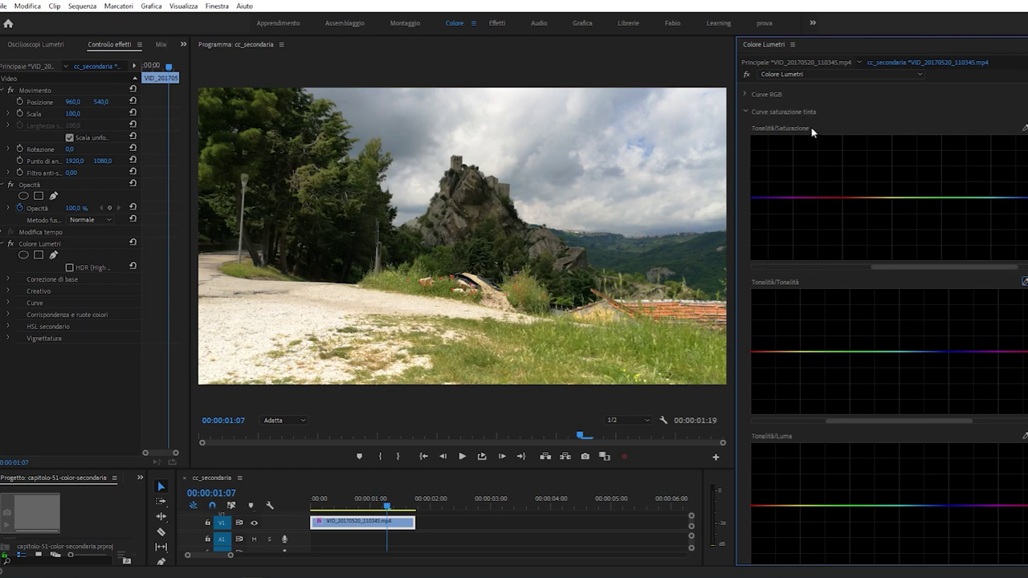
{"action": "scroll", "coordinate": [915, 192], "scroll_direction": "down", "scroll_amount": 2}
{"action": "scroll", "coordinate": [915, 195], "scroll_direction": "down", "scroll_amount": 2}
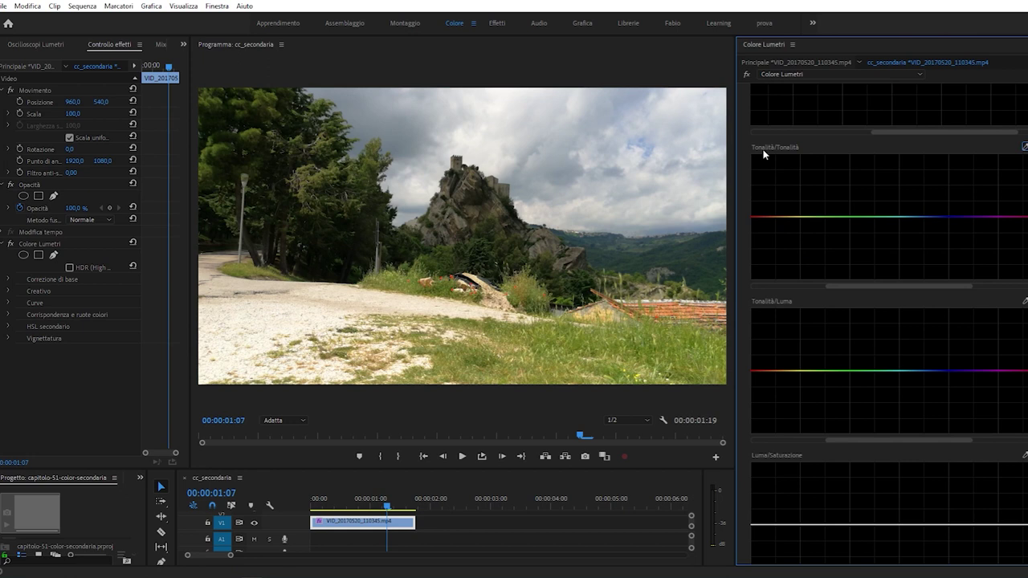
{"action": "left_click_drag", "start_coordinate": [878, 286], "coordinate": [842, 291]}
{"action": "left_click", "coordinate": [859, 217]}
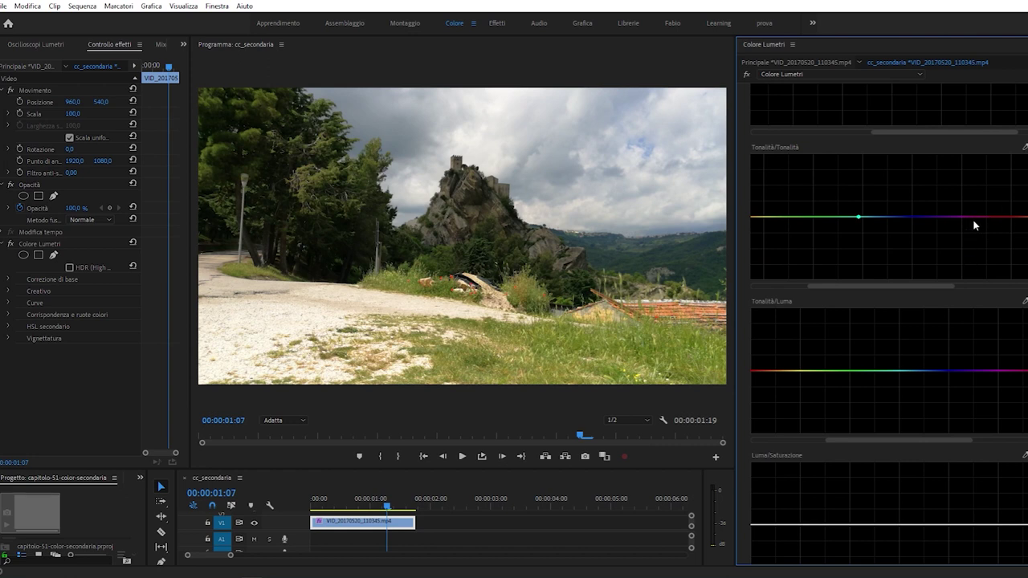
{"action": "left_click", "coordinate": [973, 217]}
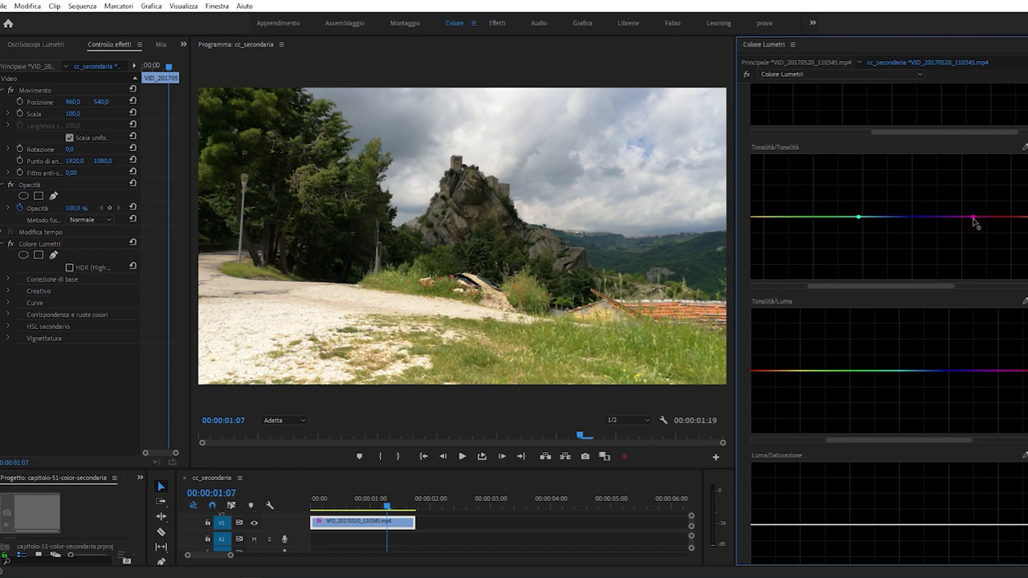
Add a blue-hue point and drag it down to shift the sky toward magenta-purple
{"action": "left_click", "coordinate": [909, 217]}
{"action": "mouse_move", "coordinate": [909, 218]}
{"action": "left_mouse_down"}
{"action": "mouse_move", "coordinate": [920, 175]}
{"action": "mouse_move", "coordinate": [911, 263]}
{"action": "left_mouse_up"}
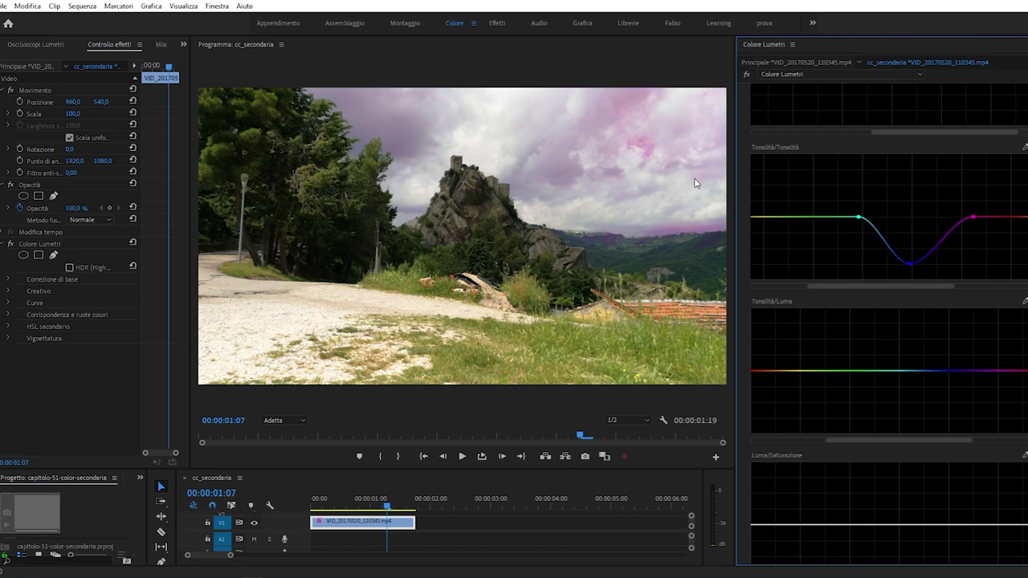
{"action": "scroll", "coordinate": [851, 181], "scroll_direction": "up", "scroll_amount": 3}
{"action": "scroll", "coordinate": [858, 180], "scroll_direction": "down", "scroll_amount": 4}
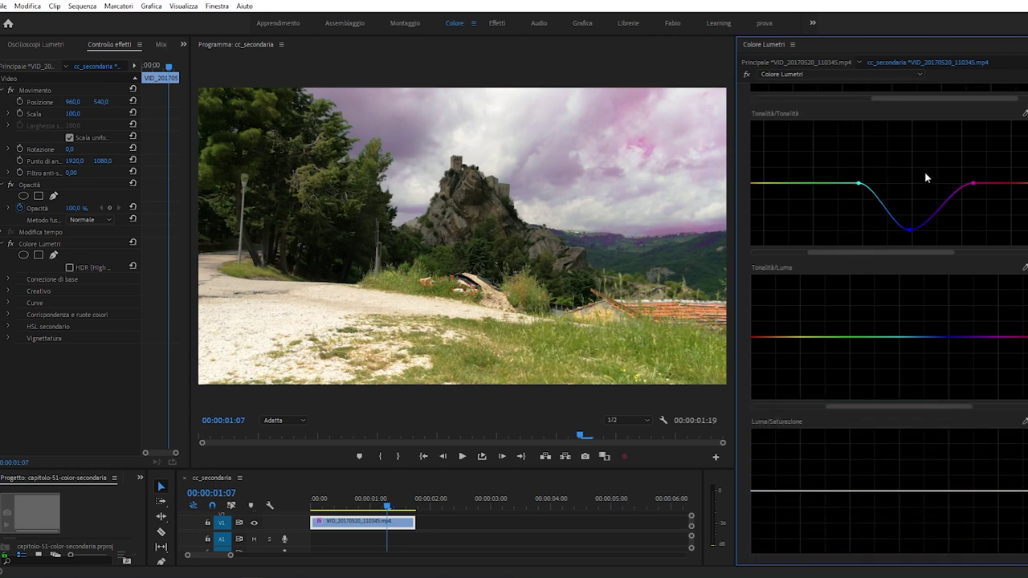
Flatten Hue vs Hue and place orange, green-cyan and yellow-green points on Hue vs Luma
{"action": "double_click", "coordinate": [829, 184]}
{"action": "scroll", "coordinate": [853, 226], "scroll_direction": "down", "scroll_amount": 2}
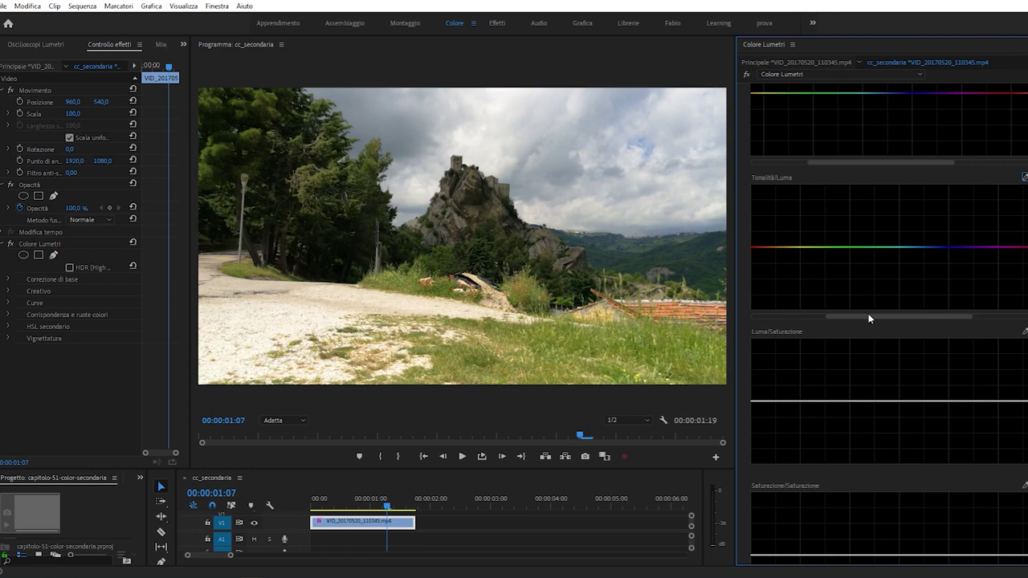
{"action": "left_click", "coordinate": [782, 247]}
{"action": "left_click", "coordinate": [892, 247]}
{"action": "left_click", "coordinate": [828, 246]}
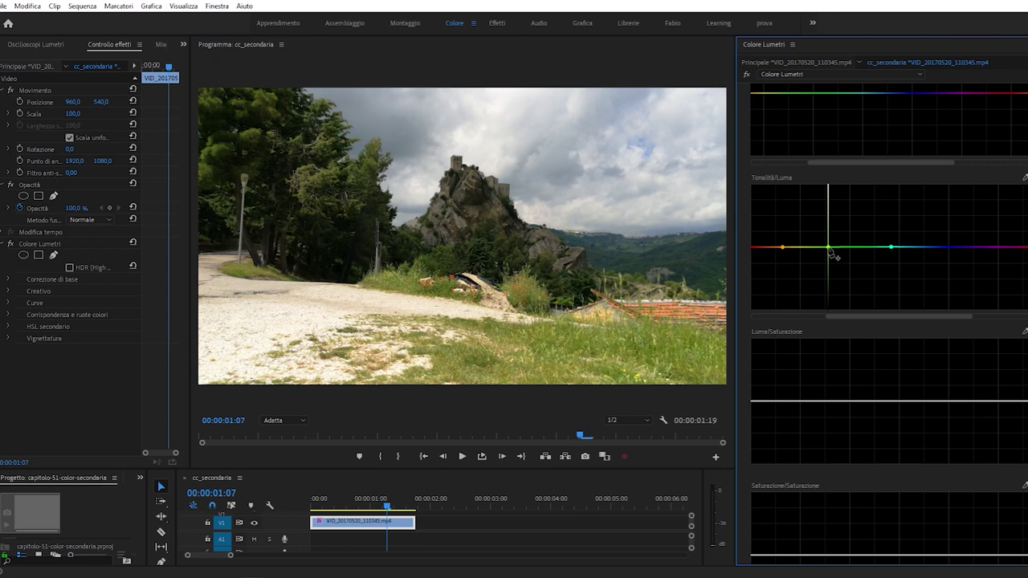
Lift the yellow-green point to brighten foliage, adjust it, then reset Hue vs Luma to flat
{"action": "mouse_move", "coordinate": [834, 254]}
{"action": "left_mouse_down"}
{"action": "mouse_move", "coordinate": [828, 304]}
{"action": "mouse_move", "coordinate": [867, 310]}
{"action": "mouse_move", "coordinate": [843, 170]}
{"action": "left_mouse_up"}
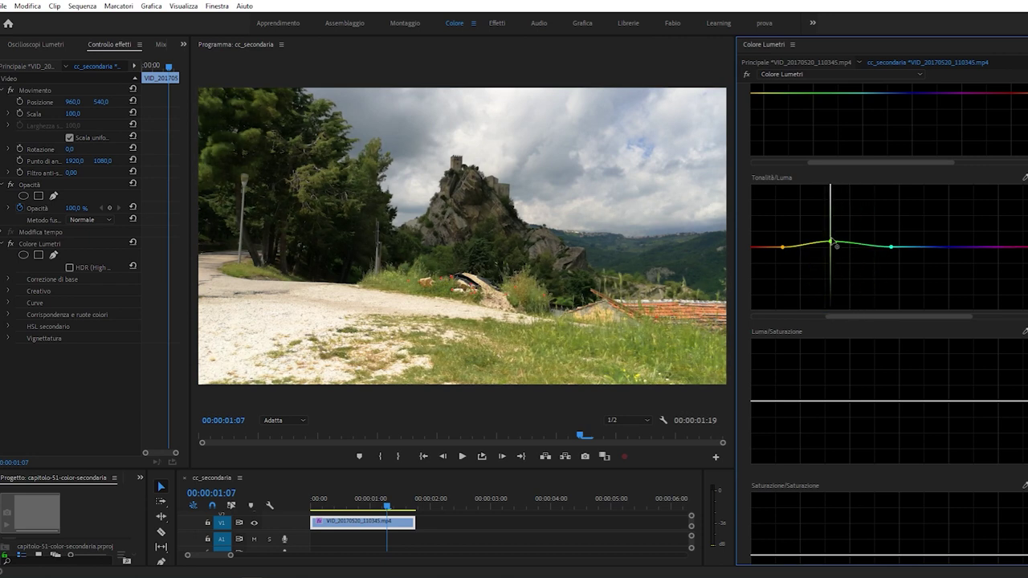
{"action": "left_click_drag", "start_coordinate": [843, 170], "coordinate": [836, 193]}
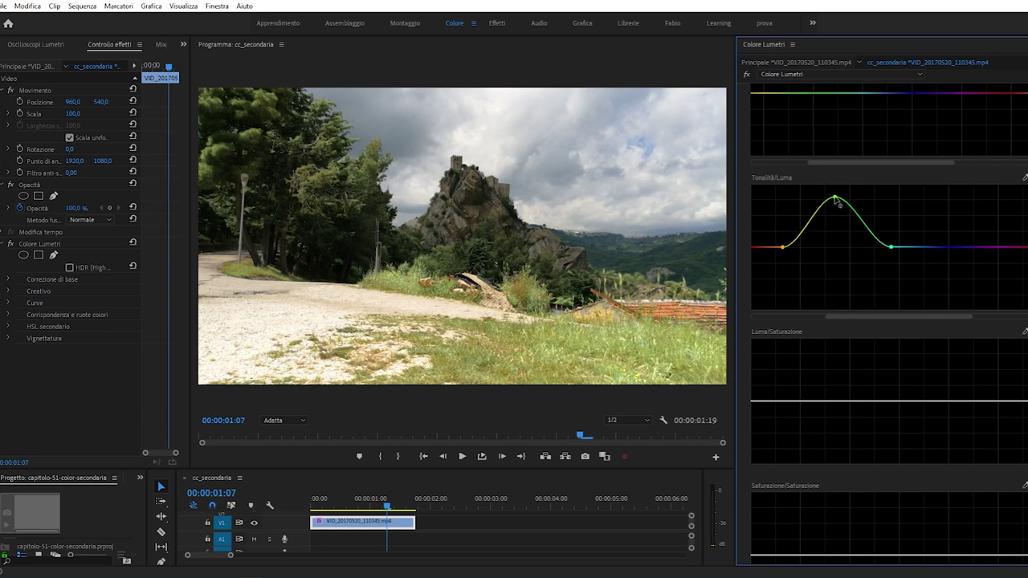
{"action": "double_click", "coordinate": [835, 201]}
{"action": "scroll", "coordinate": [838, 201], "scroll_direction": "down", "scroll_amount": 2}
{"action": "scroll", "coordinate": [843, 219], "scroll_direction": "down", "scroll_amount": 1}
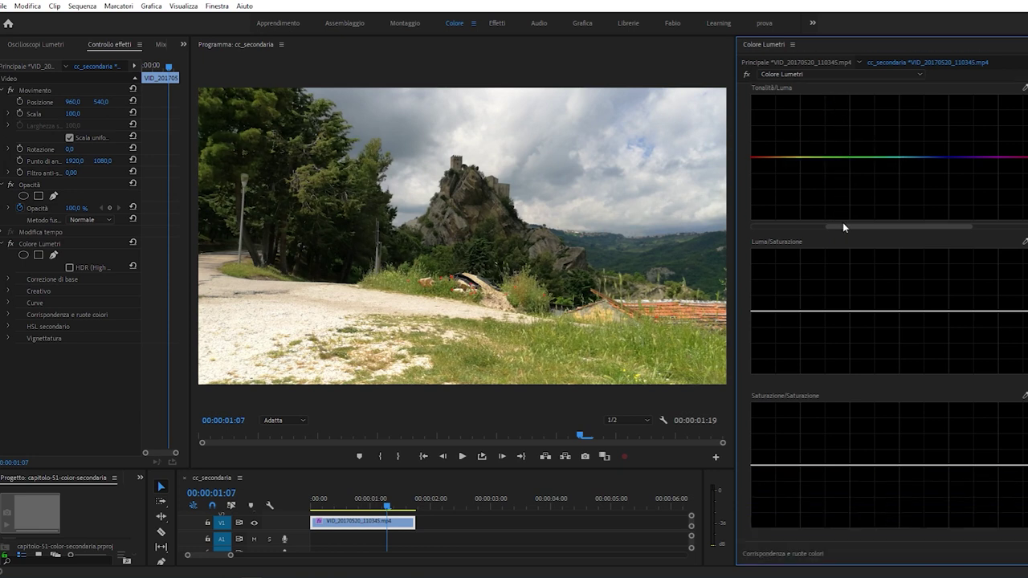
{"action": "scroll", "coordinate": [818, 261], "scroll_direction": "down", "scroll_amount": 1}
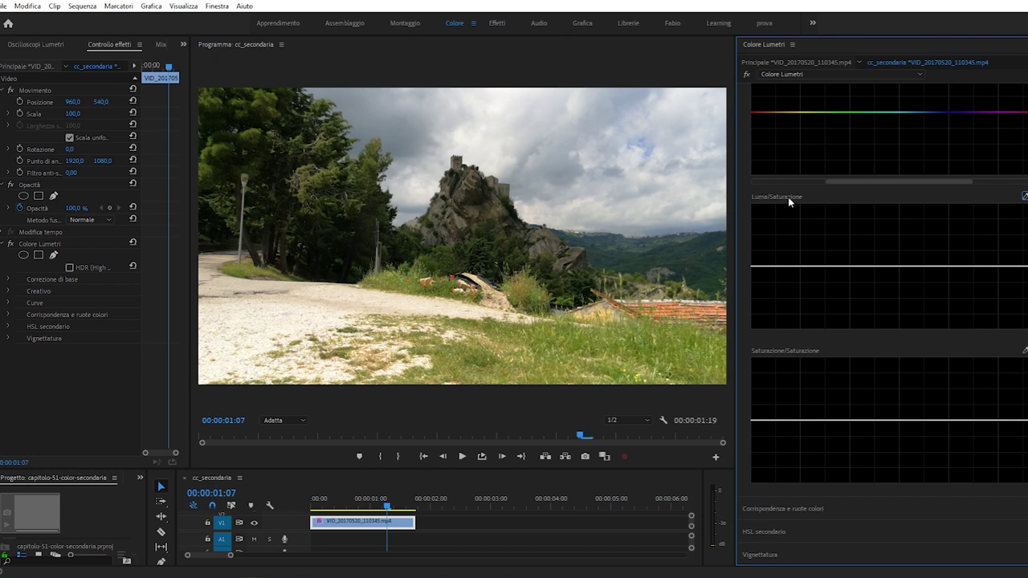
{"action": "left_click", "coordinate": [970, 266]}
{"action": "left_click_drag", "start_coordinate": [981, 267], "coordinate": [993, 329]}
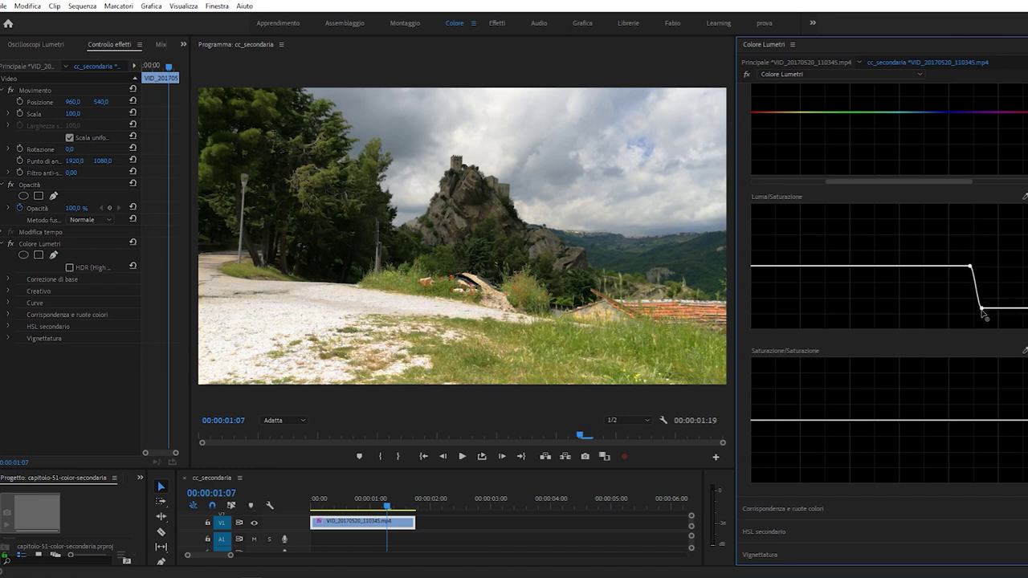
{"action": "mouse_move", "coordinate": [970, 266]}
{"action": "left_mouse_down"}
{"action": "mouse_move", "coordinate": [842, 273]}
{"action": "mouse_move", "coordinate": [843, 350]}
{"action": "left_mouse_up"}
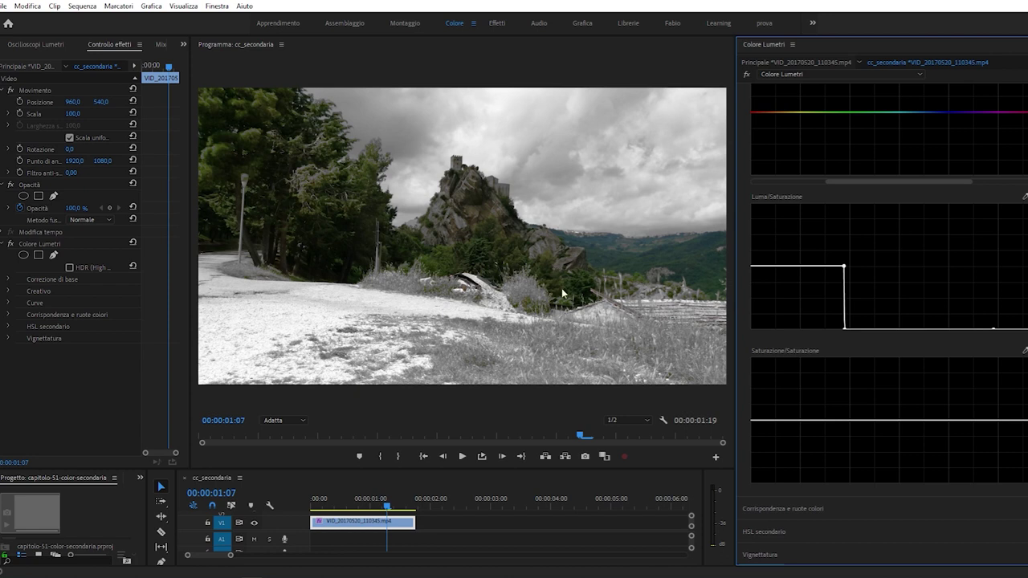
{"action": "double_click", "coordinate": [817, 269]}
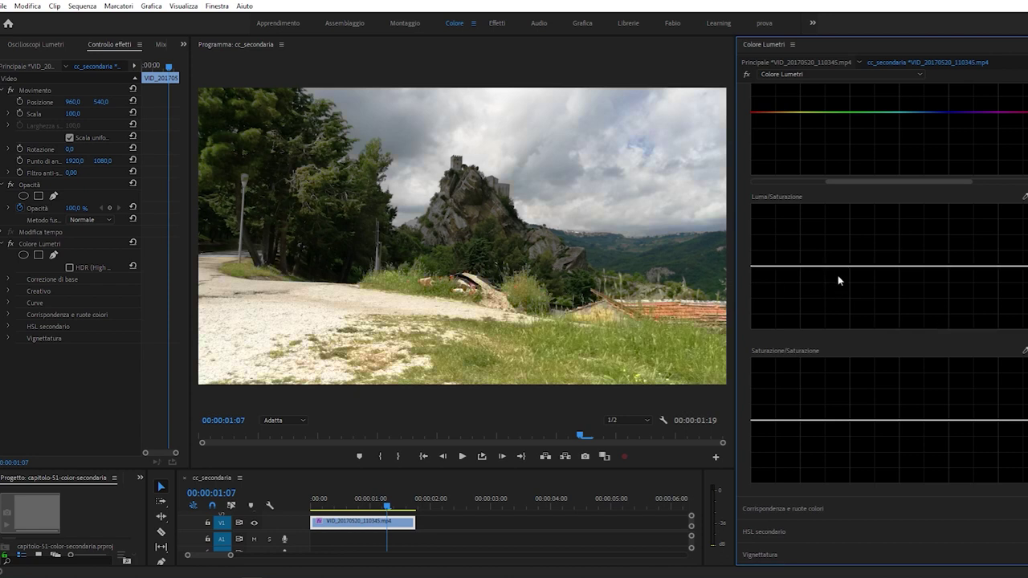
Drag the Sat vs Sat low end to zero and shift its top point right to grey weak colours
{"action": "scroll", "coordinate": [923, 273], "scroll_direction": "down", "scroll_amount": 2}
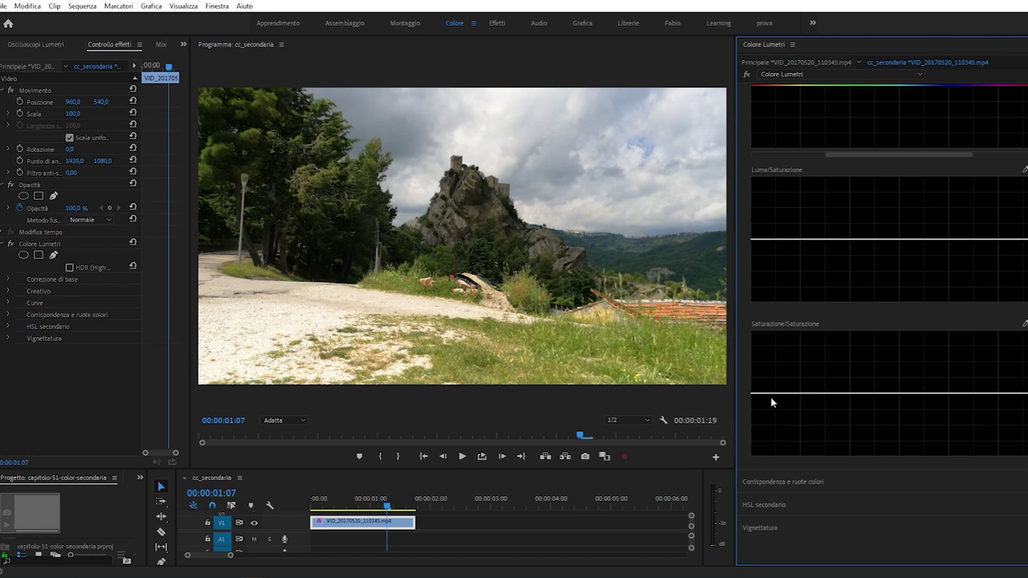
{"action": "mouse_move", "coordinate": [768, 393]}
{"action": "left_mouse_down"}
{"action": "mouse_move", "coordinate": [802, 417]}
{"action": "mouse_move", "coordinate": [792, 393]}
{"action": "mouse_move", "coordinate": [753, 485]}
{"action": "left_mouse_up"}
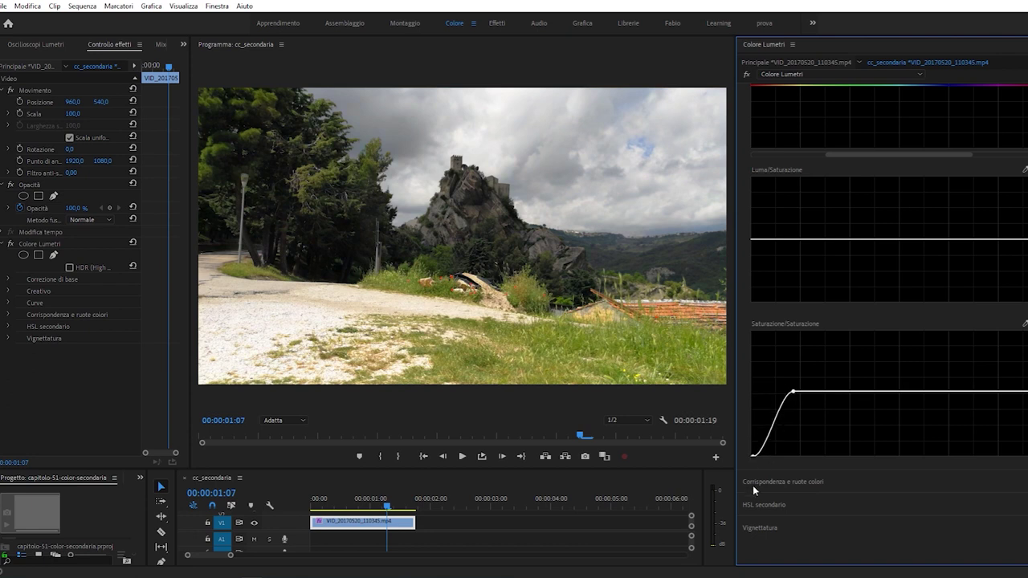
{"action": "left_click_drag", "start_coordinate": [793, 392], "coordinate": [803, 392]}
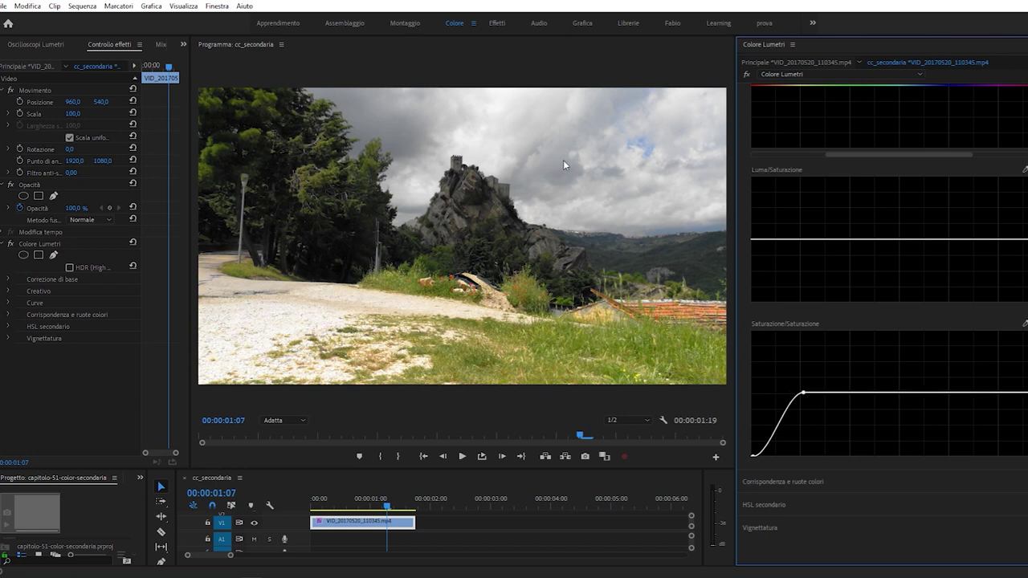
{"action": "left_click_drag", "start_coordinate": [804, 393], "coordinate": [858, 395]}
{"action": "left_click_drag", "start_coordinate": [871, 393], "coordinate": [860, 393]}
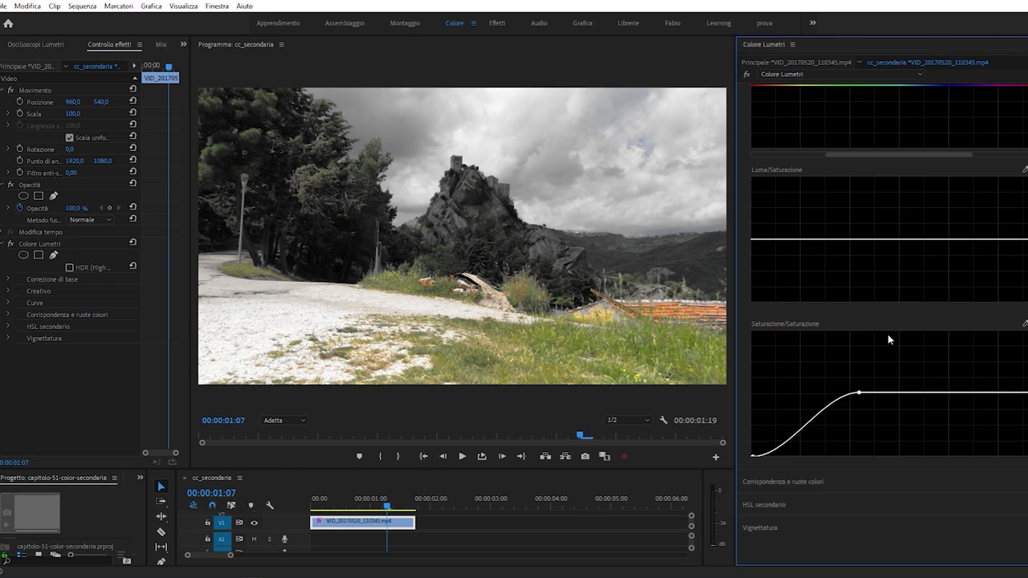
Reset the Saturation vs Saturation curve to flat, restoring the mountain clip's full colour
{"action": "scroll", "coordinate": [882, 323], "scroll_direction": "up", "scroll_amount": 5}
{"action": "scroll", "coordinate": [877, 311], "scroll_direction": "up", "scroll_amount": 3}
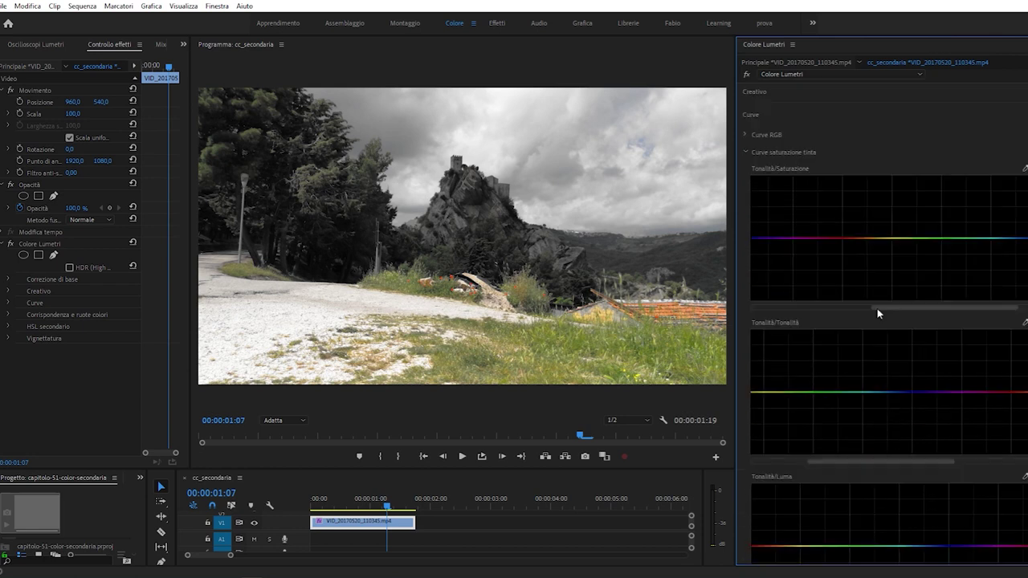
{"action": "scroll", "coordinate": [876, 315], "scroll_direction": "up", "scroll_amount": 2}
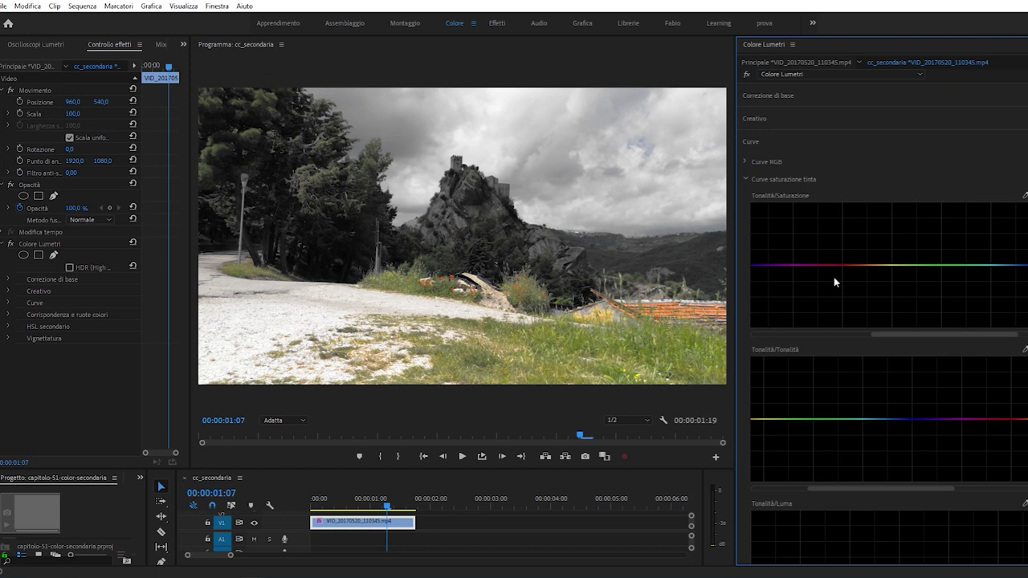
{"action": "scroll", "coordinate": [853, 330], "scroll_direction": "down", "scroll_amount": 3}
{"action": "scroll", "coordinate": [854, 329], "scroll_direction": "down", "scroll_amount": 3}
{"action": "scroll", "coordinate": [844, 329], "scroll_direction": "down", "scroll_amount": 2}
{"action": "scroll", "coordinate": [833, 339], "scroll_direction": "down", "scroll_amount": 2}
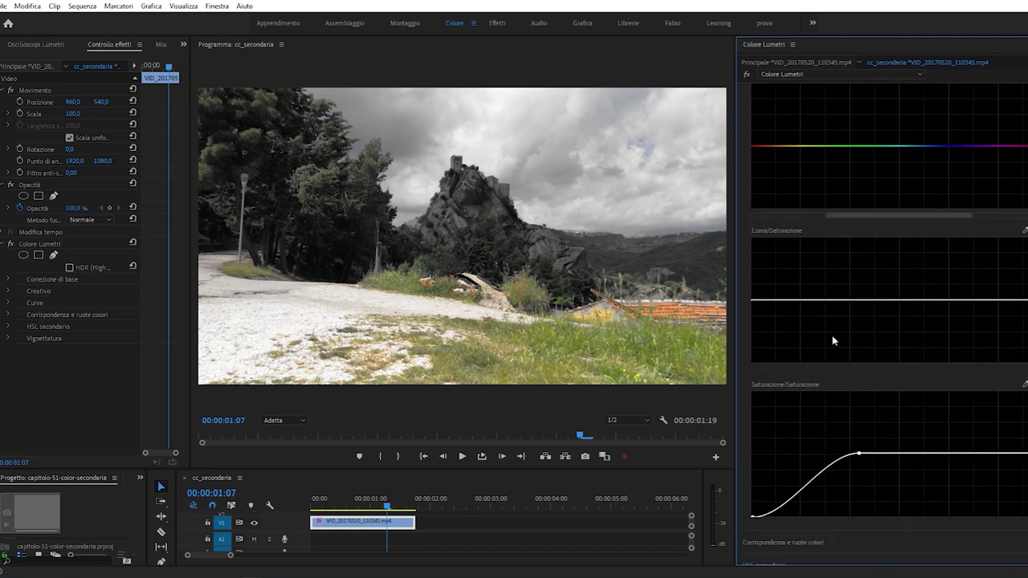
{"action": "scroll", "coordinate": [828, 342], "scroll_direction": "down", "scroll_amount": 2}
{"action": "double_click", "coordinate": [890, 396]}
Collapse the Hue Saturation Curves section in the Lumetri Color panel
{"action": "scroll", "coordinate": [889, 392], "scroll_direction": "up", "scroll_amount": 4}
{"action": "scroll", "coordinate": [888, 389], "scroll_direction": "up", "scroll_amount": 4}
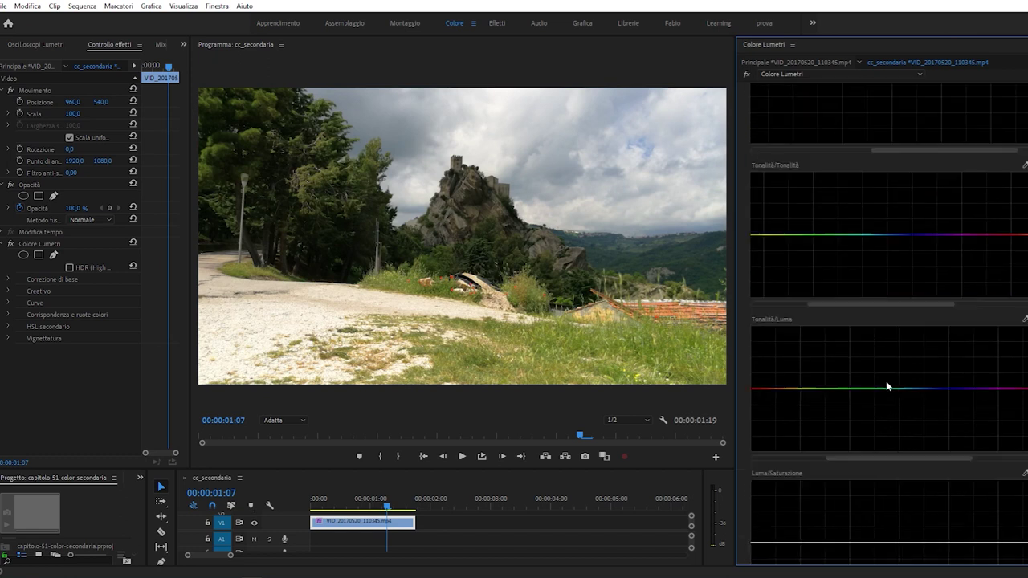
{"action": "scroll", "coordinate": [887, 386], "scroll_direction": "up", "scroll_amount": 4}
{"action": "scroll", "coordinate": [887, 385], "scroll_direction": "up", "scroll_amount": 2}
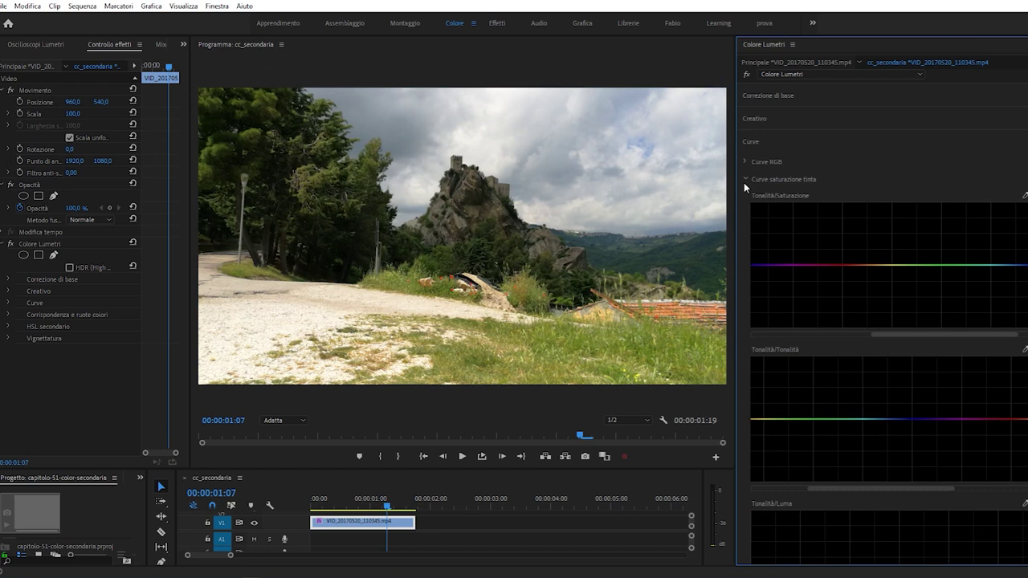
{"action": "left_click", "coordinate": [744, 181]}
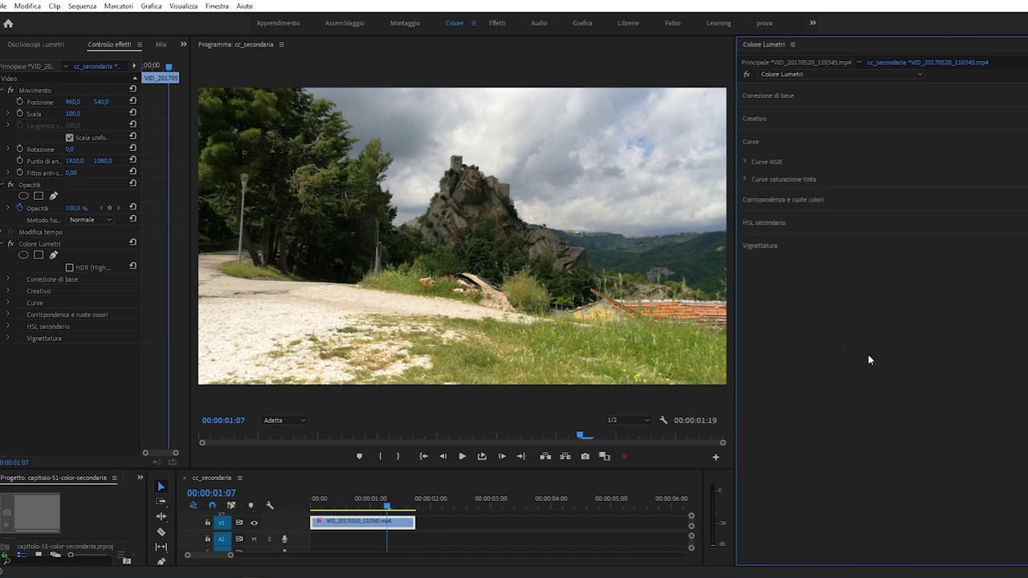